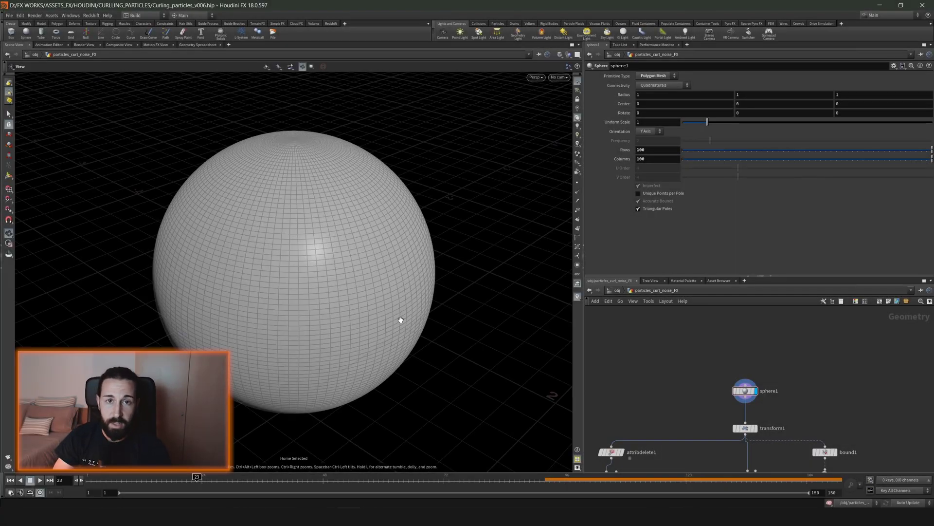
# Display transform1's five-times-scaled sphere in the viewport
pyautogui.scroll(-3, 400, 319)
pyautogui.moveTo(372, 296); pyautogui.dragTo(355, 270)
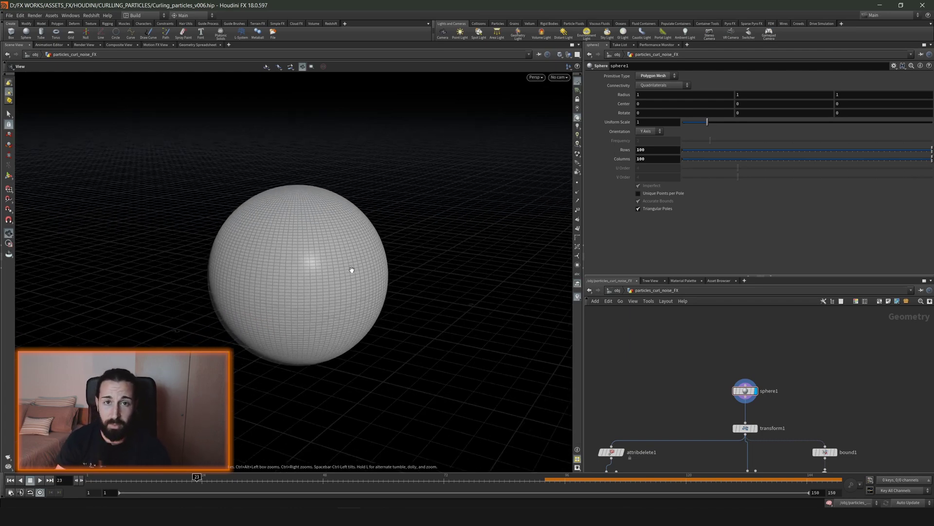
pyautogui.scroll(3, 716, 438)
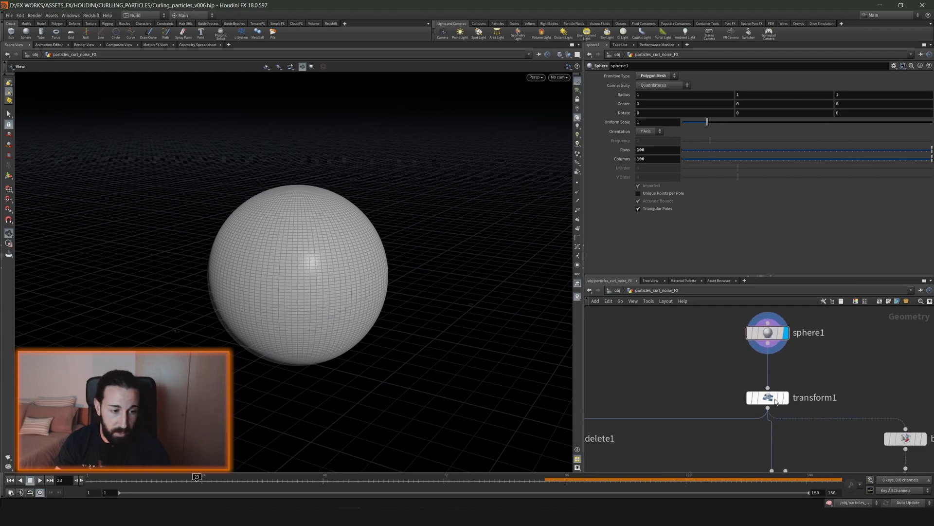
pyautogui.click(786, 398)
pyautogui.click(761, 397)
# Zoom out the network editor and widen the parameter and network panels to show the whole network
pyautogui.scroll(-5, 361, 313)
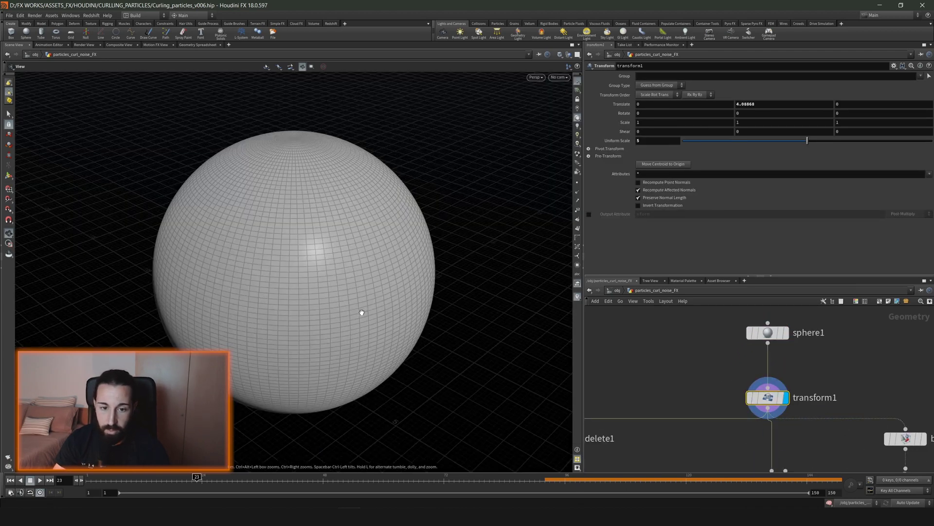
pyautogui.scroll(-3, 350, 309)
pyautogui.scroll(-2, 361, 288)
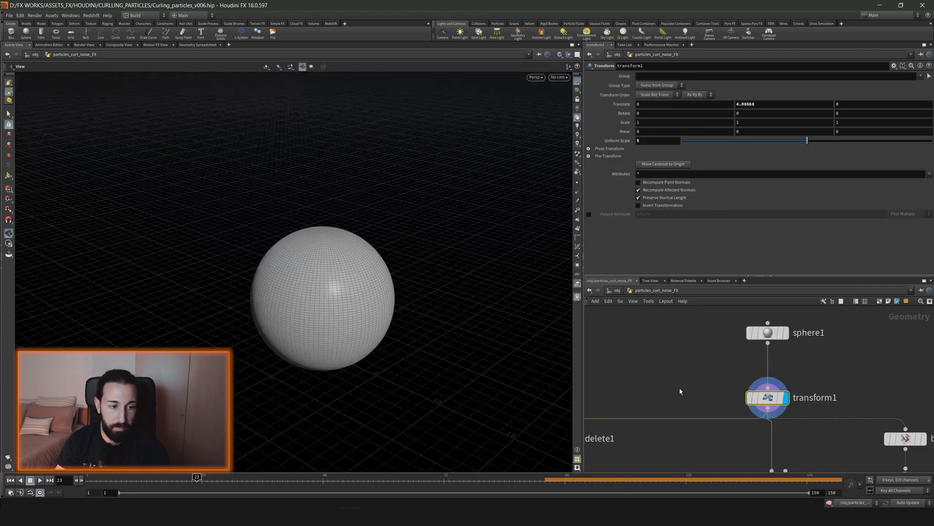
pyautogui.scroll(-3, 684, 349)
pyautogui.moveTo(583, 369); pyautogui.dragTo(438, 369)
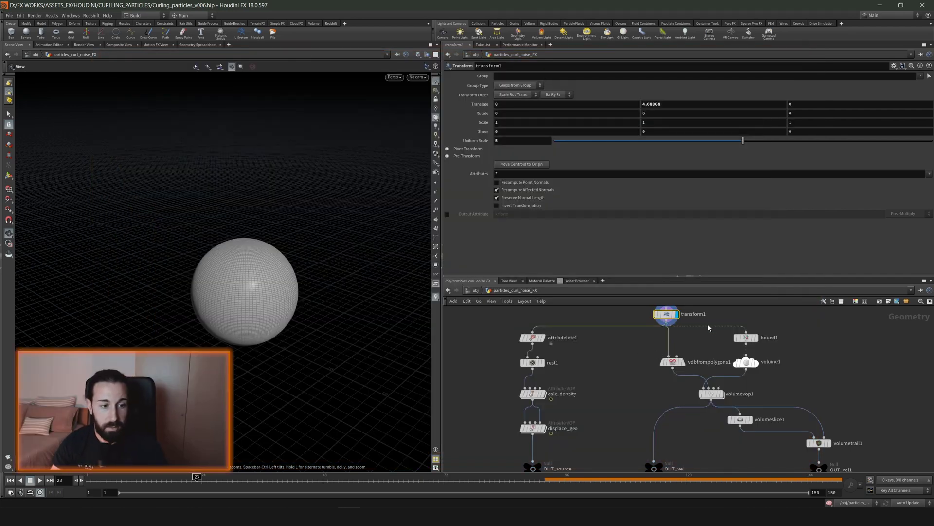
# Preview bound1's bounding box, then the volume1 velocity volume, and check volume1's settings
pyautogui.scroll(3, 708, 325)
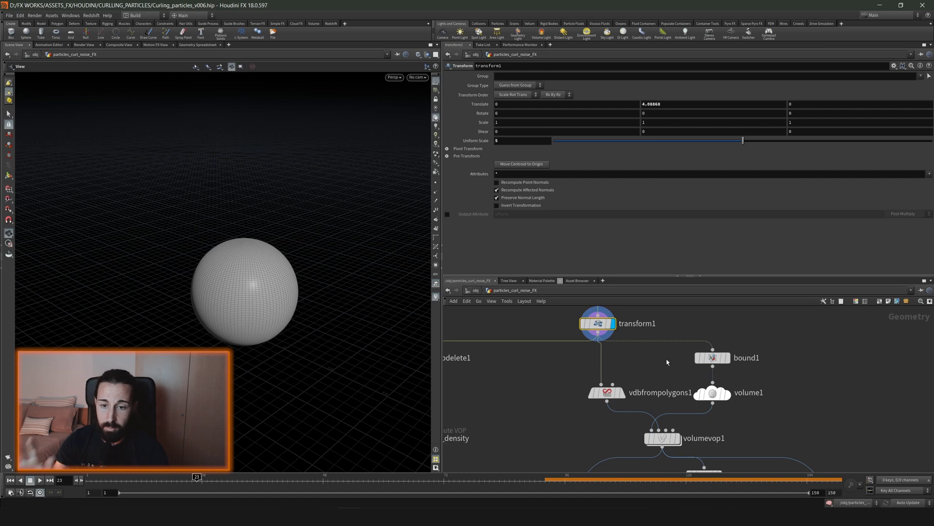
pyautogui.click(728, 358)
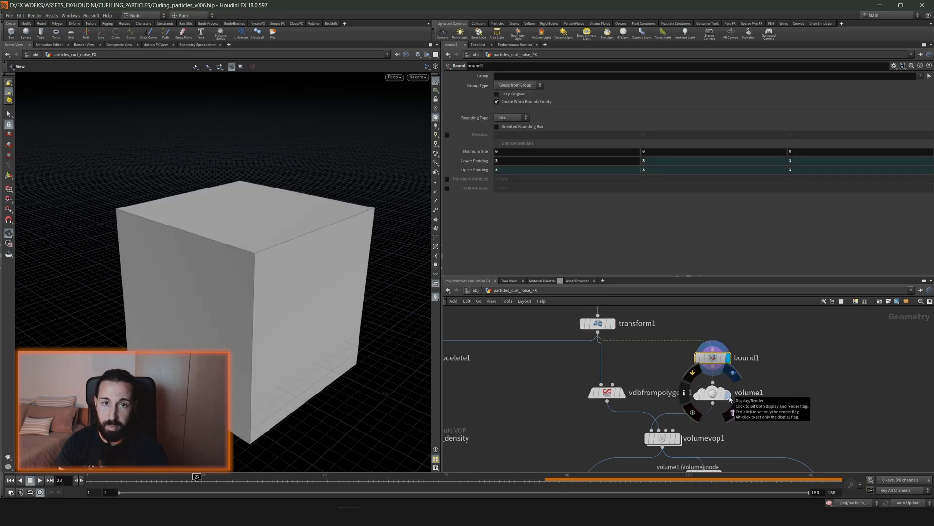
pyautogui.click(730, 399)
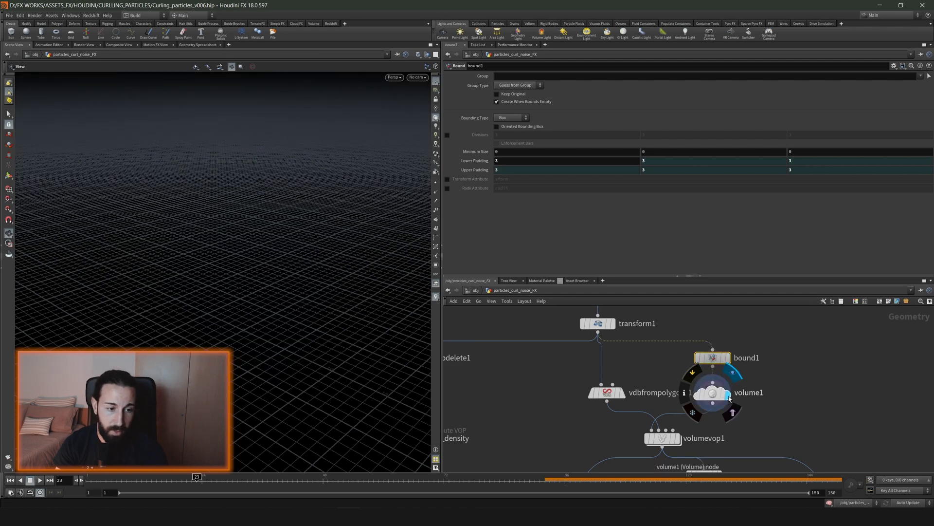
pyautogui.click(712, 392)
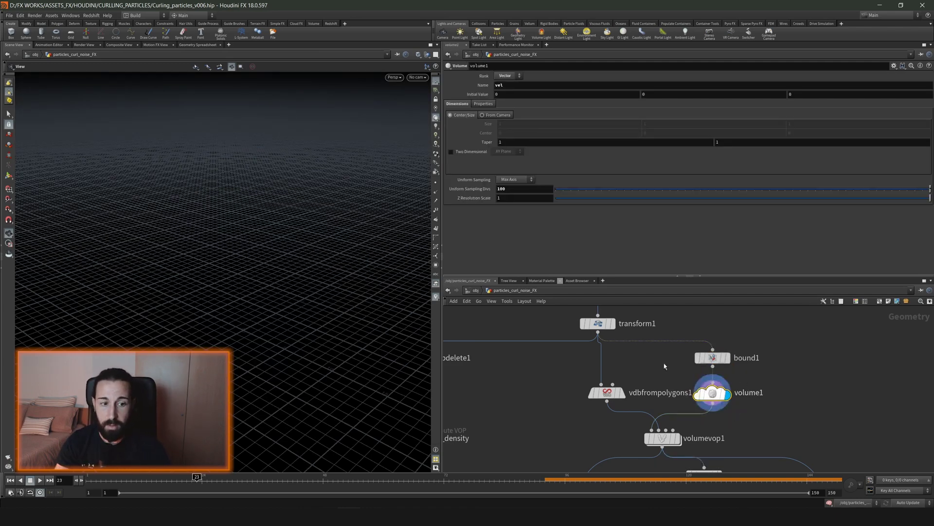
pyautogui.moveTo(641, 357); pyautogui.dragTo(642, 347, button='middle')
# Display vdbfrompolygons1's VDB sphere, trying a larger voxel size but reverting to 0.28
pyautogui.click(624, 382)
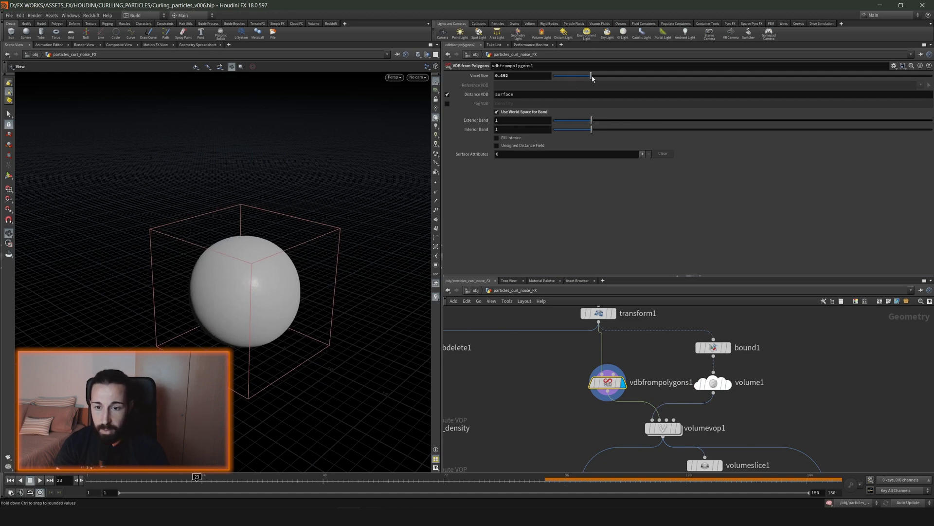
pyautogui.moveTo(575, 80)
pyautogui.mouseDown()
pyautogui.moveTo(588, 84)
pyautogui.moveTo(574, 87)
pyautogui.mouseUp()
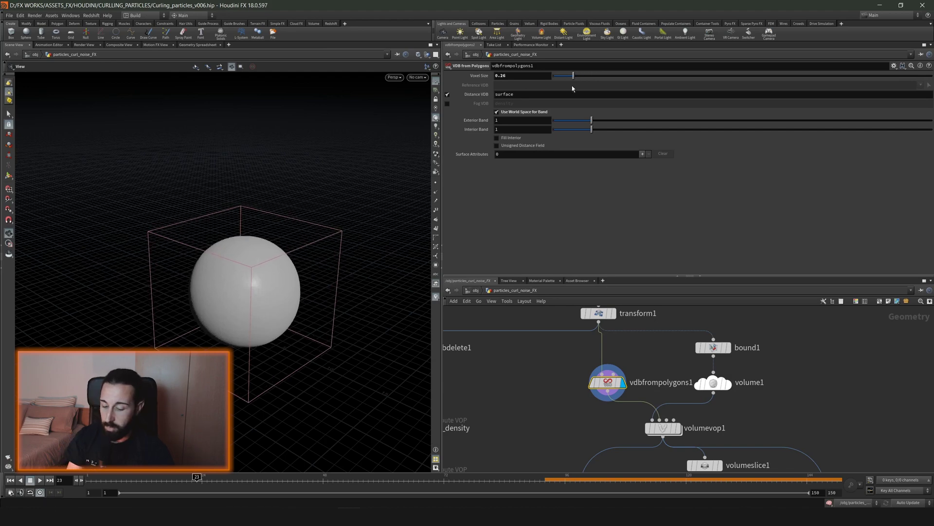
pyautogui.hotkey('ctrl', 'z')
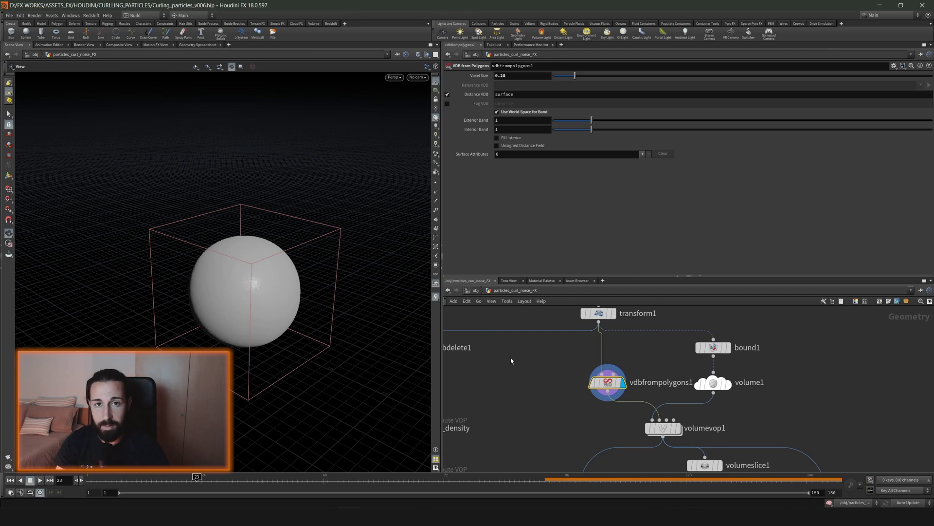
# Dive into volumevop1 and frame curlnoise1 and its inputs
pyautogui.moveTo(681, 435); pyautogui.dragTo(656, 360, button='middle')
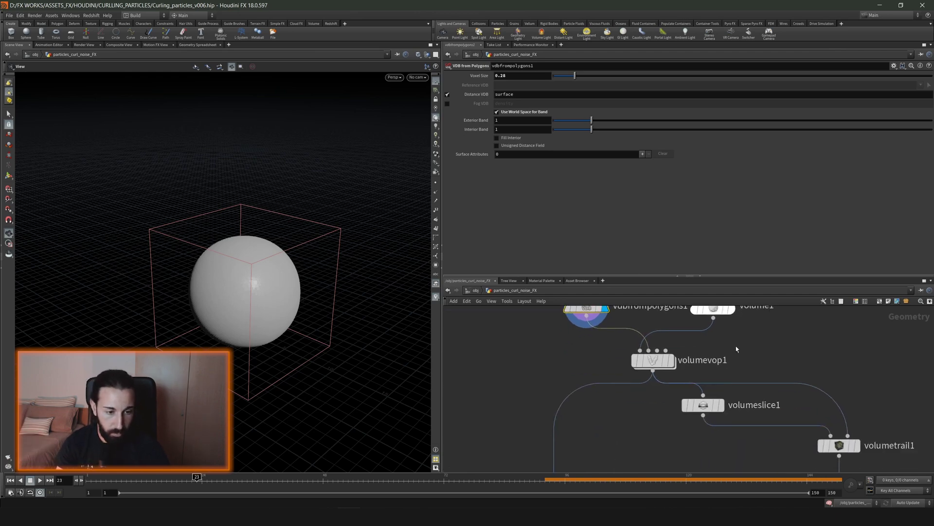
pyautogui.doubleClick(655, 360)
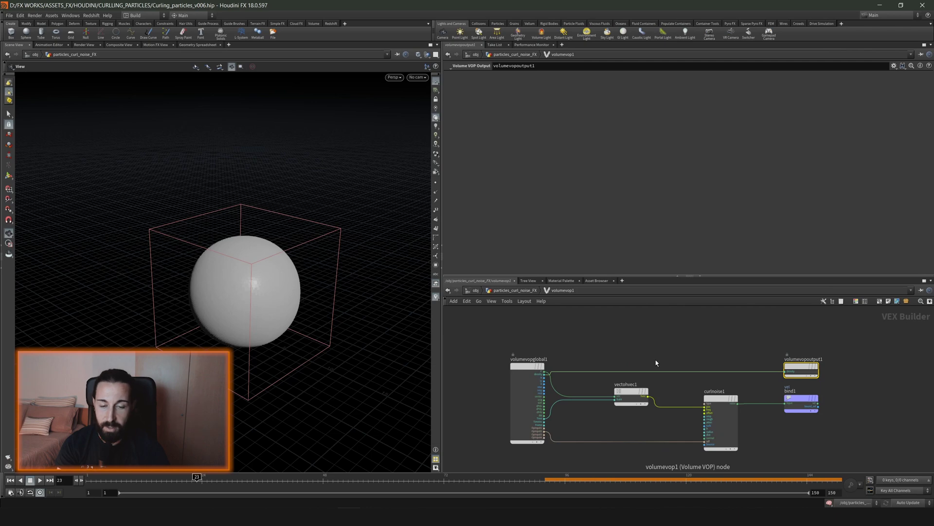
pyautogui.scroll(3, 556, 395)
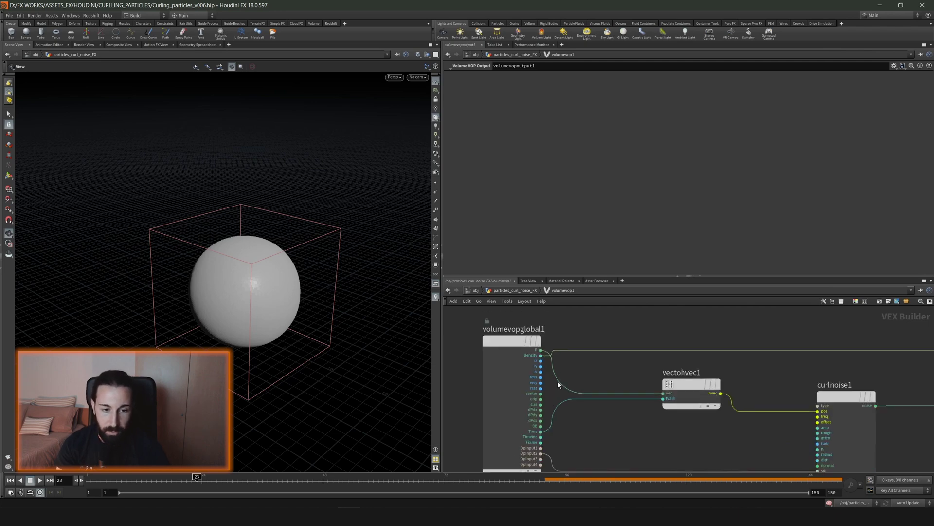
pyautogui.scroll(1, 558, 353)
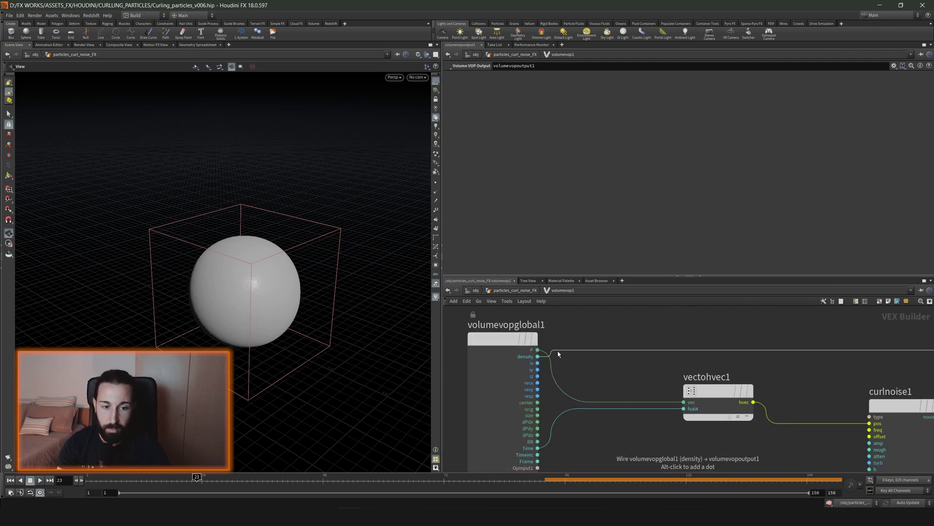
pyautogui.moveTo(558, 351); pyautogui.dragTo(574, 315, button='middle')
pyautogui.moveTo(585, 400); pyautogui.dragTo(584, 389, button='middle')
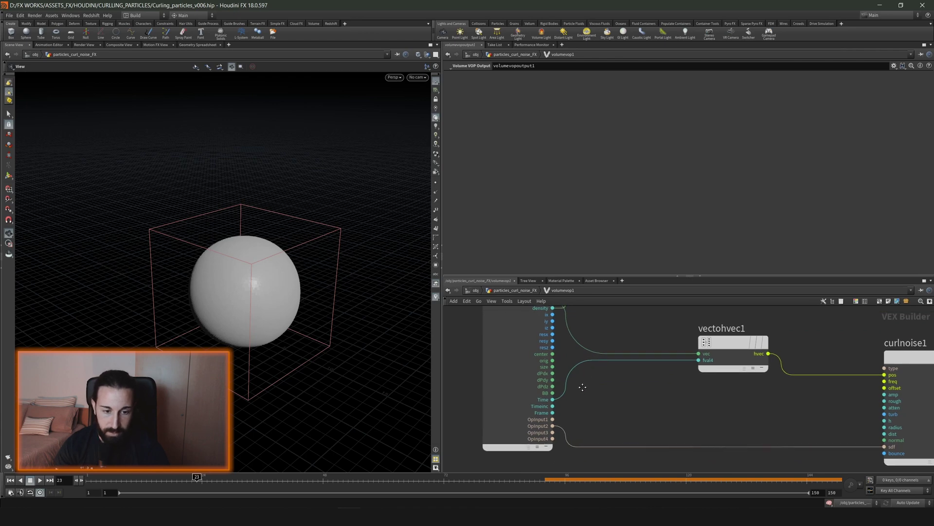
# Go up to the object level and back into particles_curl_noise_FX to find volumevop1
pyautogui.click(476, 291)
pyautogui.doubleClick(580, 363)
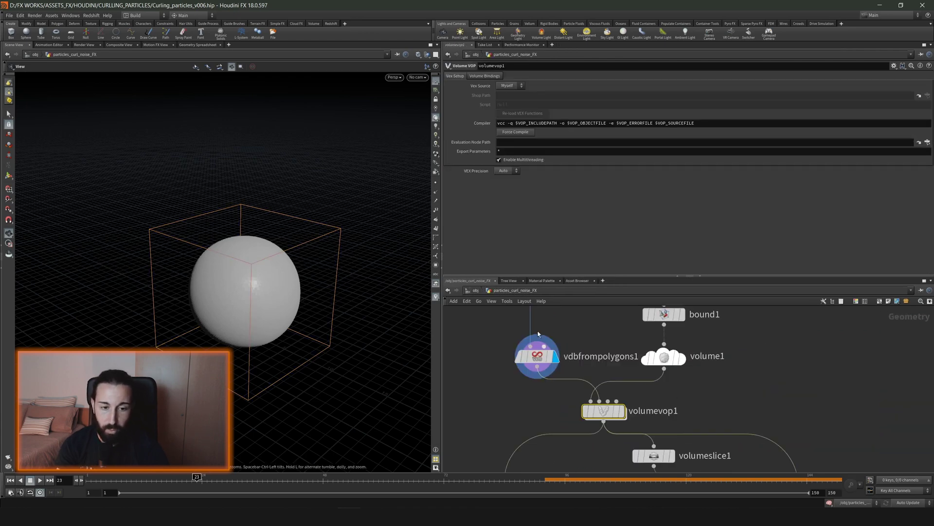
pyautogui.moveTo(538, 334); pyautogui.dragTo(538, 461, button='middle')
pyautogui.moveTo(581, 432); pyautogui.dragTo(589, 383, button='middle')
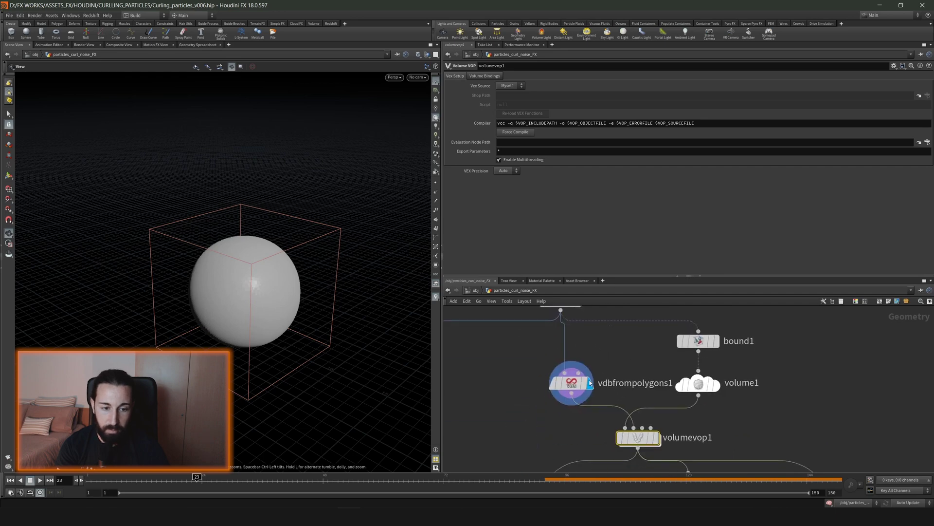
pyautogui.click(477, 290)
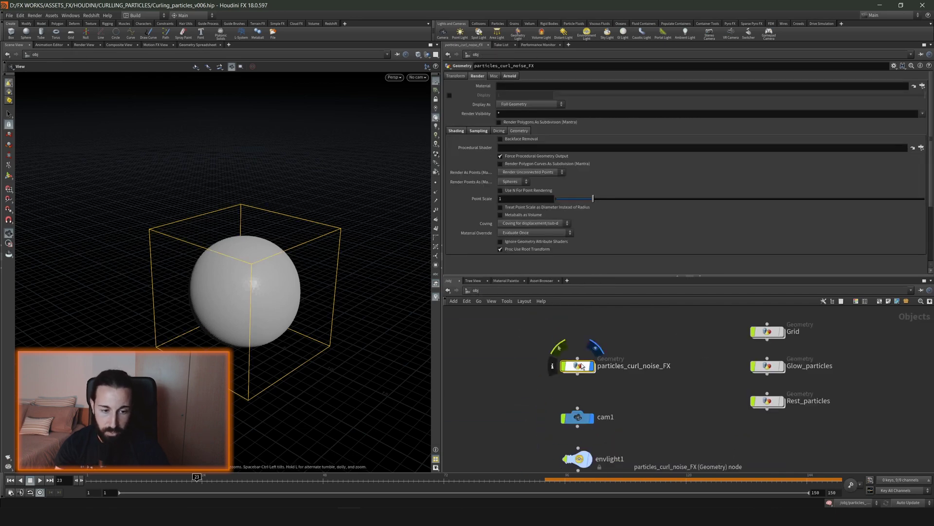
pyautogui.doubleClick(582, 366)
pyautogui.moveTo(689, 440); pyautogui.dragTo(686, 401, button='middle')
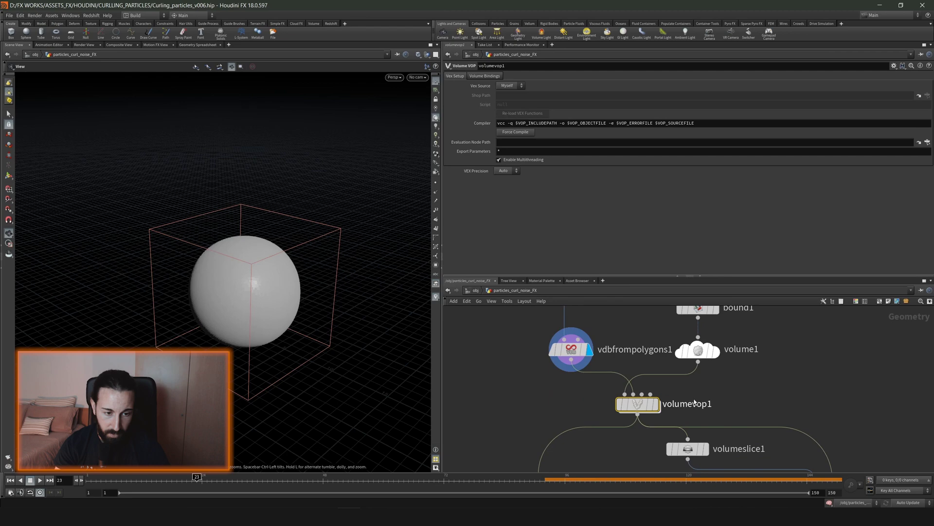
# Display volumevop1's curl-noise cube and re-enter its VEX network, framing volumevopglobal1
pyautogui.click(656, 406)
pyautogui.doubleClick(644, 406)
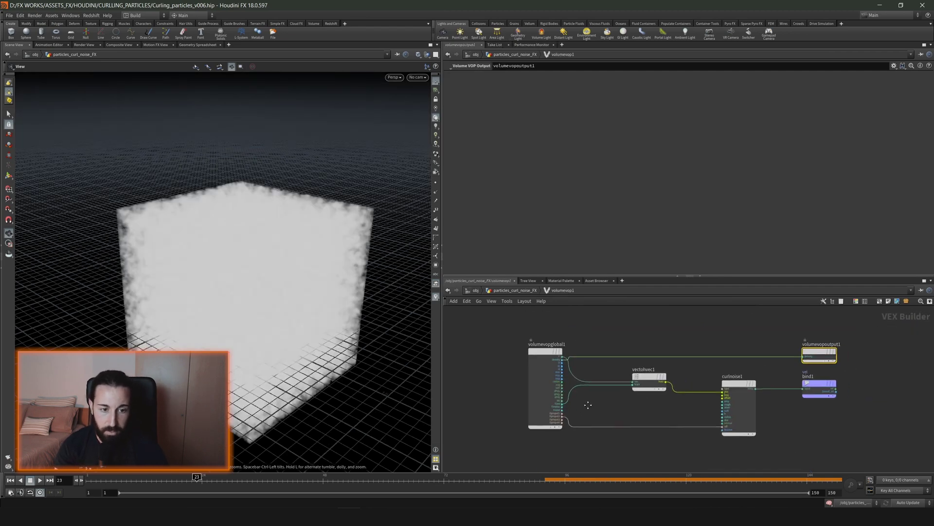
pyautogui.scroll(2, 581, 370)
pyautogui.scroll(2, 579, 368)
pyautogui.scroll(1, 580, 368)
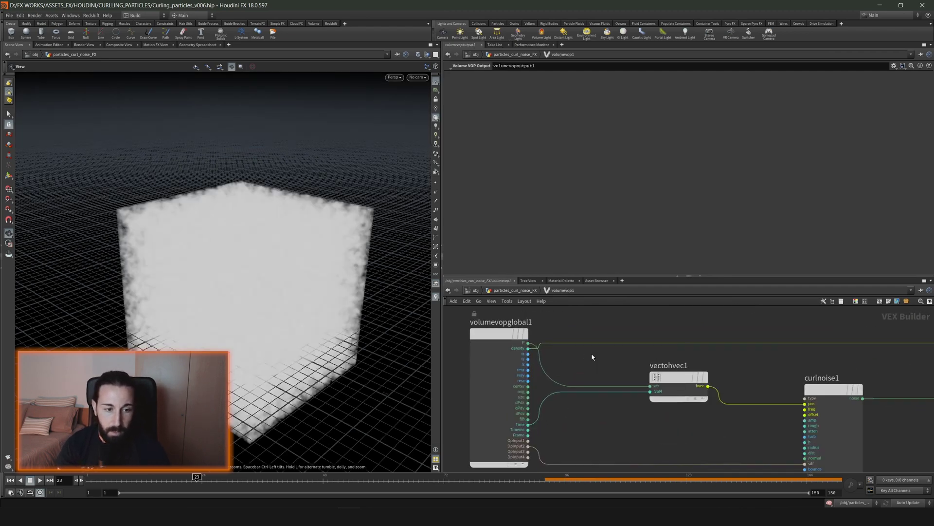
pyautogui.moveTo(593, 356); pyautogui.dragTo(587, 393, button='middle')
# Search 'vecto' in the Tab menu and place a Vector to Vector4 node, vectohvec2
pyautogui.press('Tab')
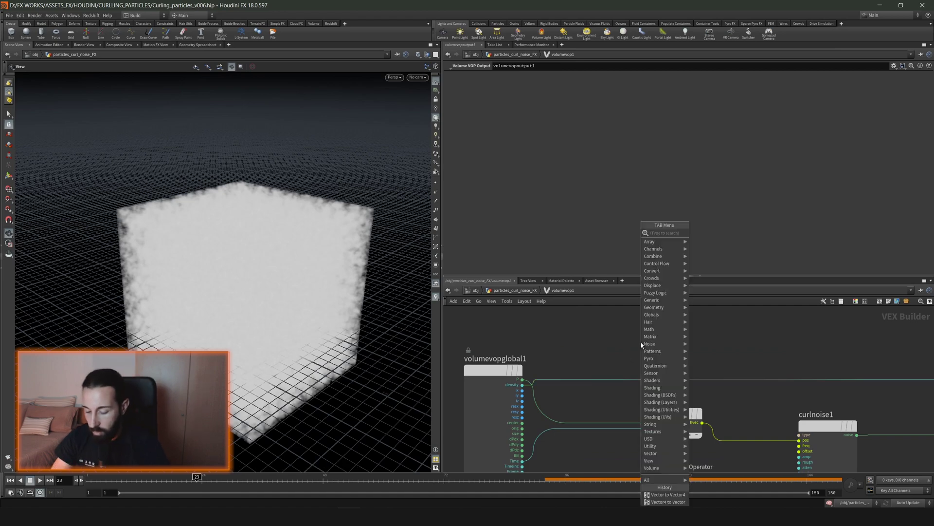
pyautogui.write('v')
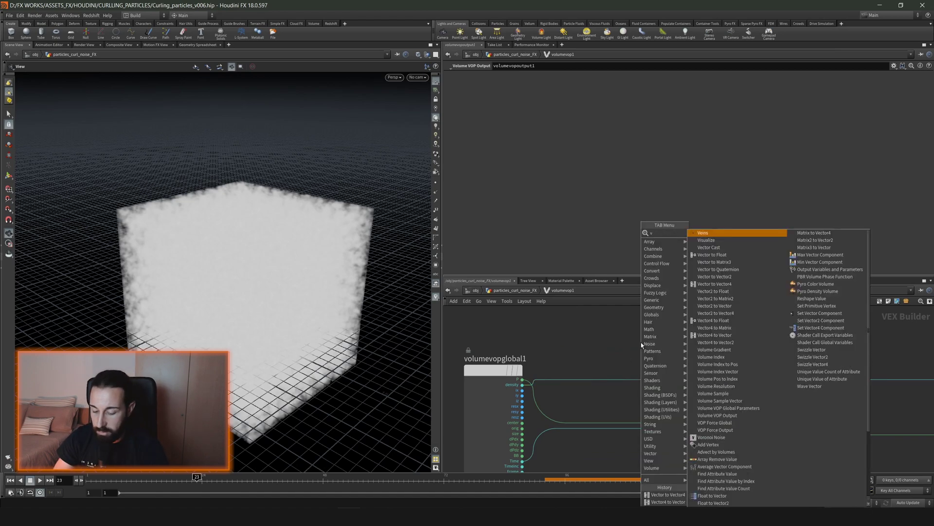
pyautogui.write('ecto')
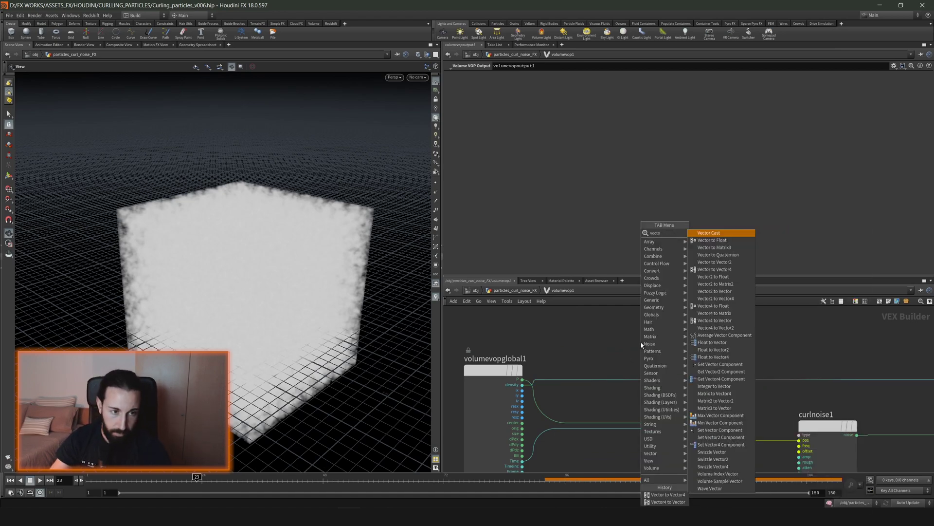
pyautogui.click(723, 269)
pyautogui.click(680, 346)
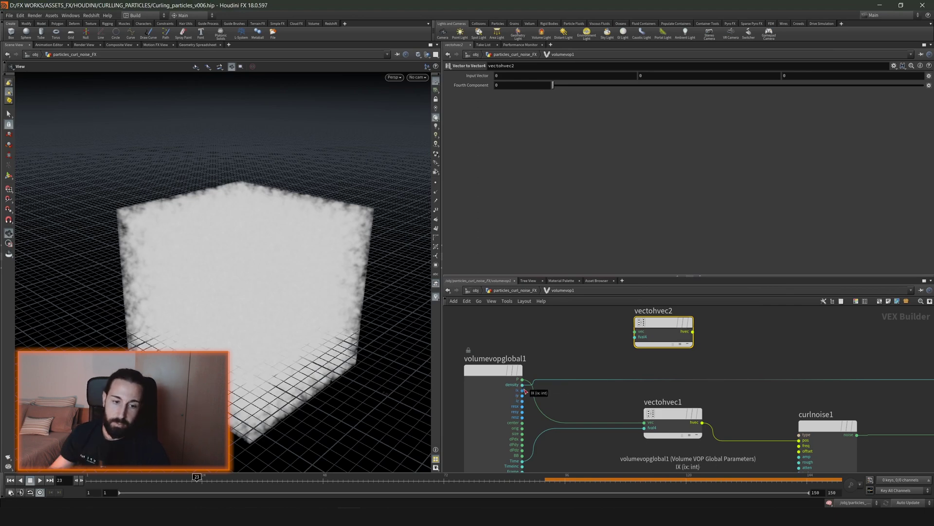
pyautogui.scroll(-2, 599, 392)
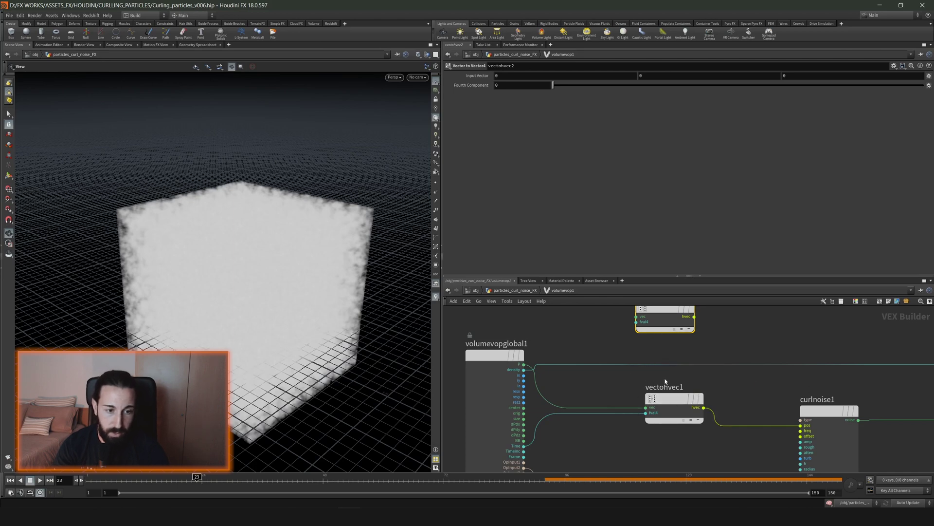
pyautogui.moveTo(665, 381); pyautogui.dragTo(653, 390, button='middle')
pyautogui.click(661, 403)
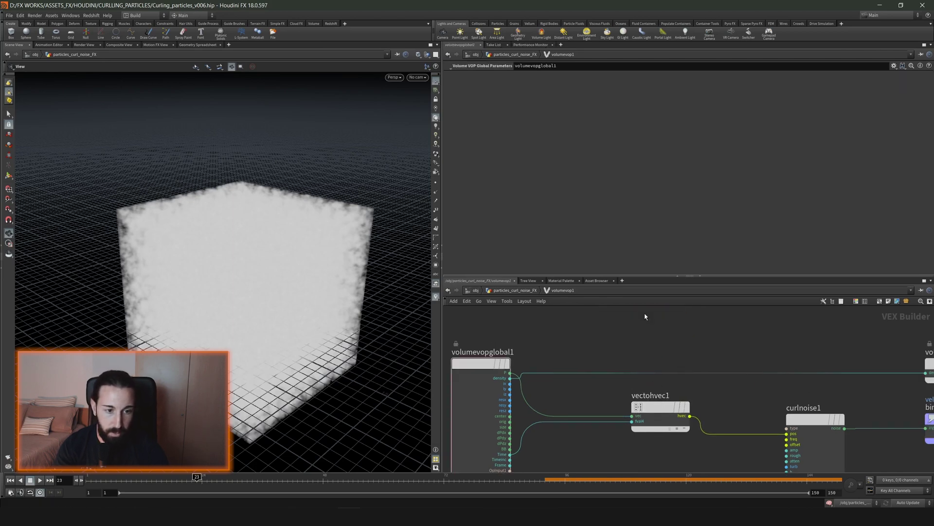
pyautogui.moveTo(540, 366); pyautogui.dragTo(534, 340, button='middle')
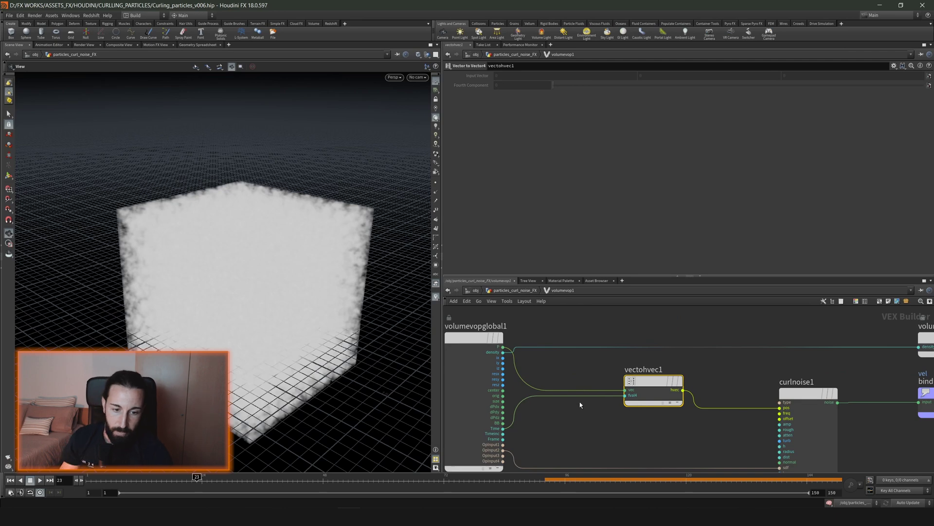
pyautogui.click(808, 395)
pyautogui.moveTo(718, 403); pyautogui.dragTo(634, 366, button='middle')
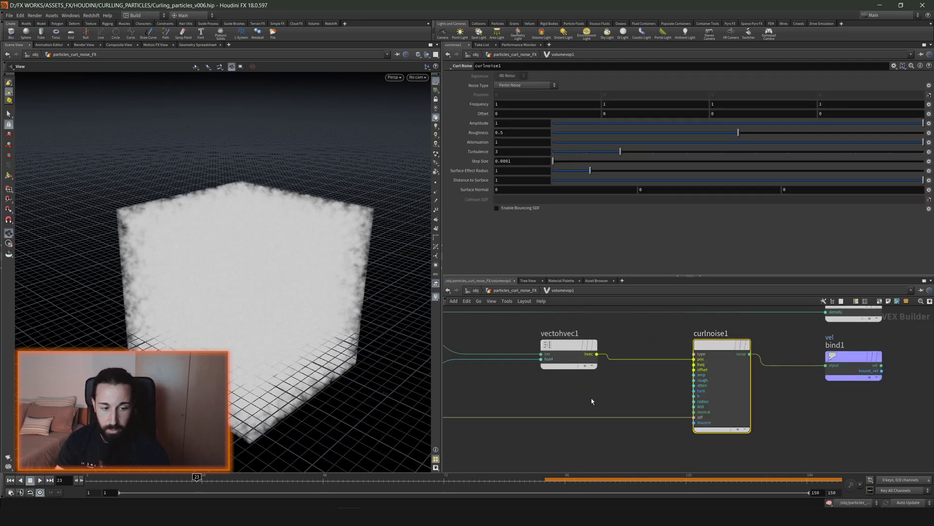
pyautogui.press('Tab')
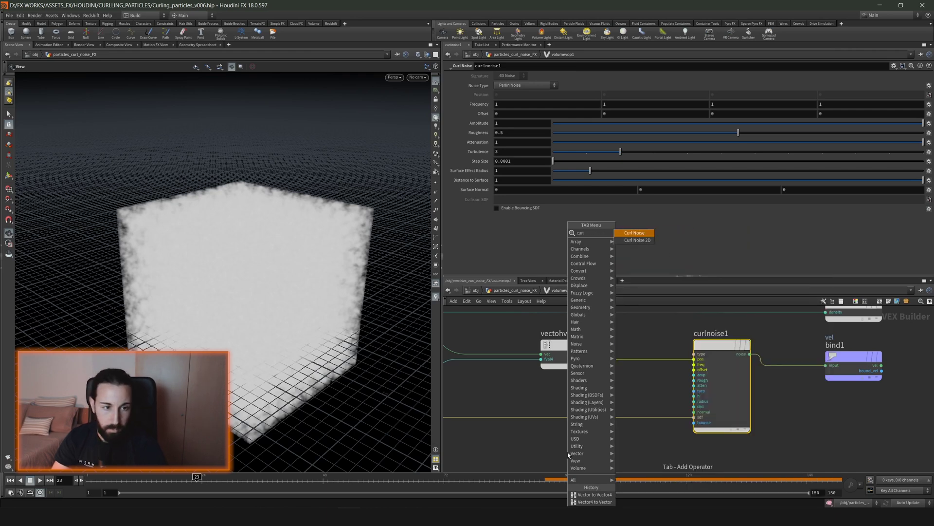
pyautogui.press('Return')
pyautogui.press('Escape')
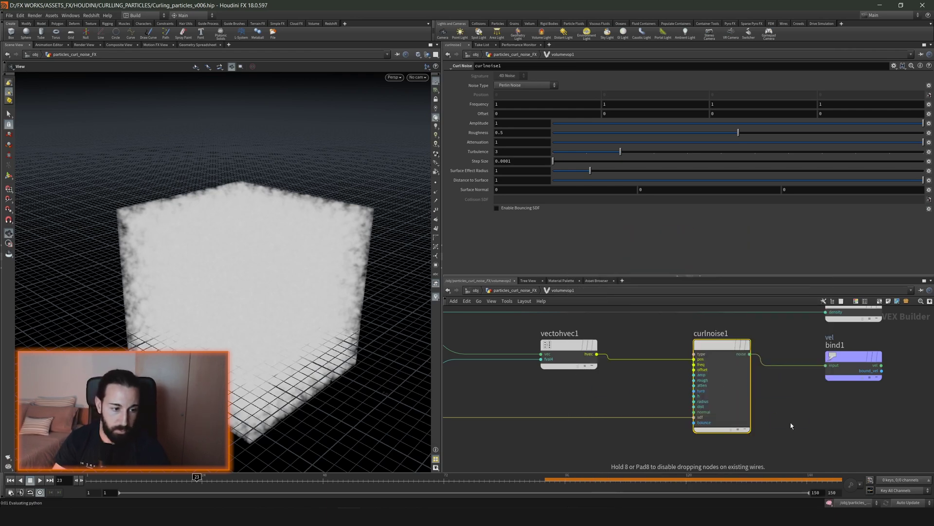
pyautogui.click(791, 423)
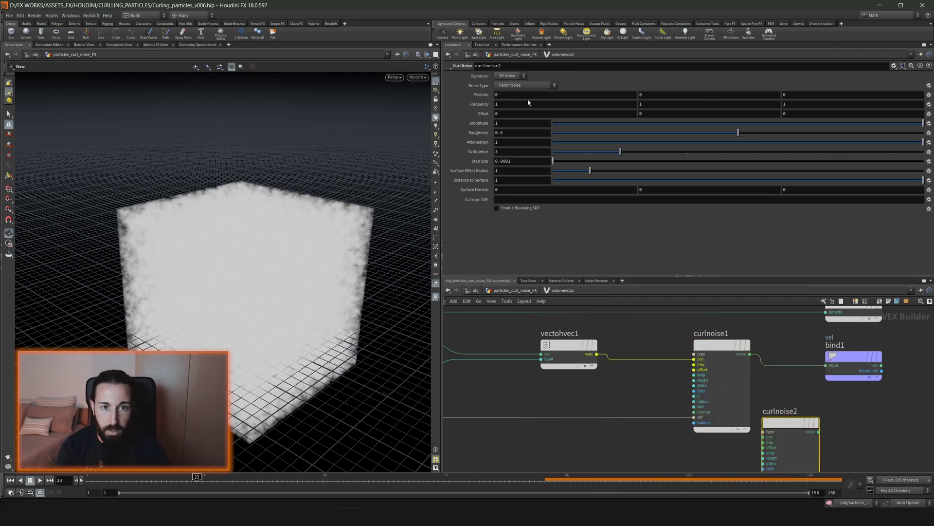
pyautogui.click(515, 77)
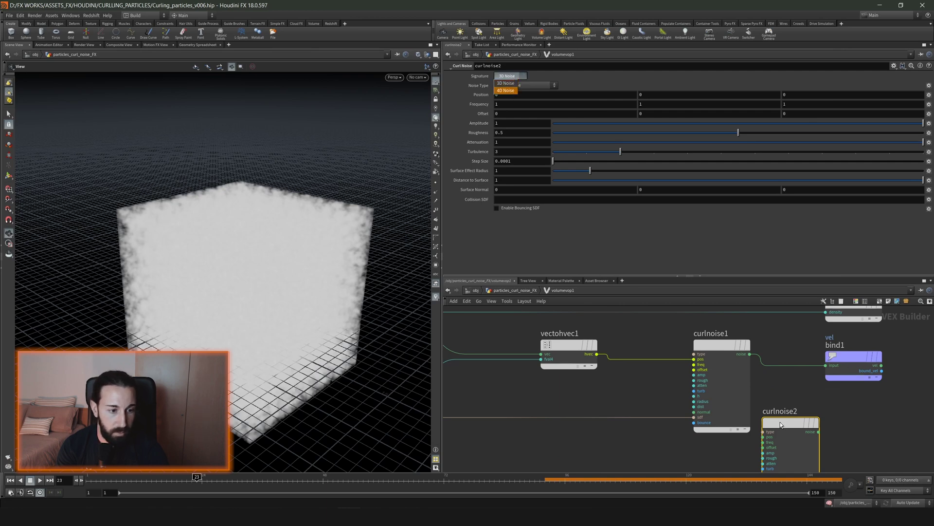
pyautogui.click(781, 424)
pyautogui.press('Delete')
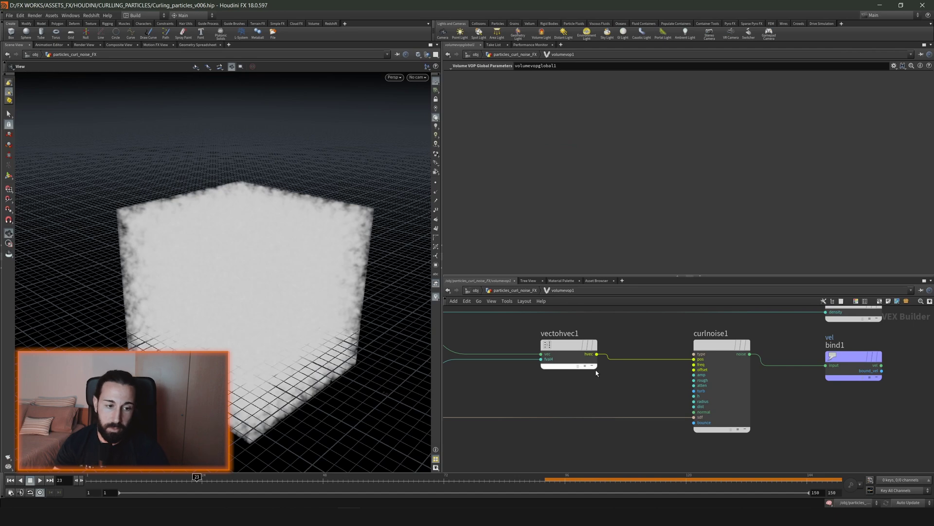
pyautogui.moveTo(609, 378); pyautogui.dragTo(724, 365, button='middle')
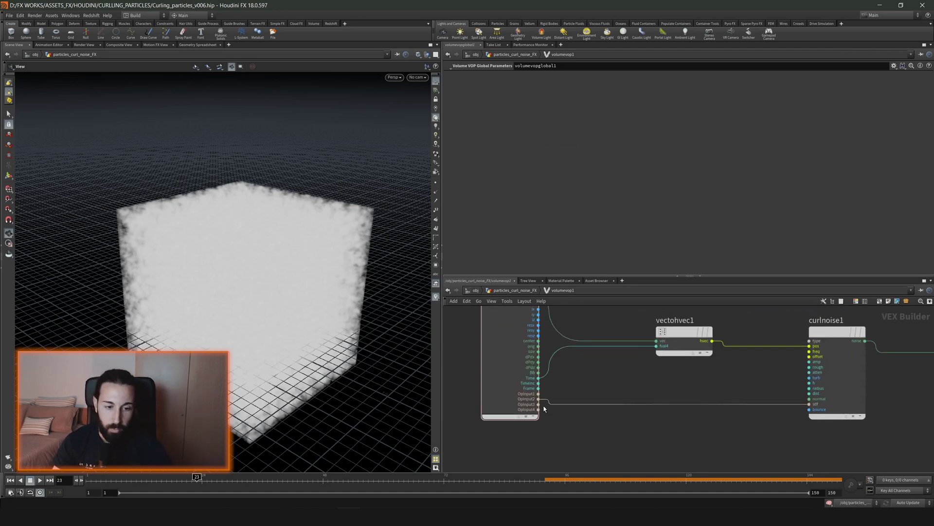
pyautogui.moveTo(805, 430); pyautogui.dragTo(704, 419, button='middle')
# Move the vel bind node level with curlnoise1's noise output on a straight wire
pyautogui.scroll(4, 705, 420)
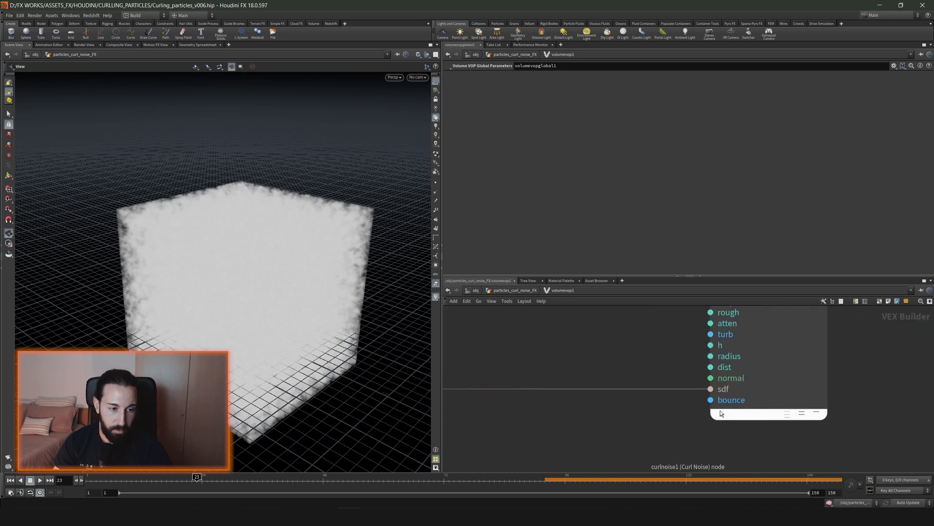
pyautogui.moveTo(622, 423); pyautogui.dragTo(600, 423, button='middle')
pyautogui.scroll(-4, 599, 423)
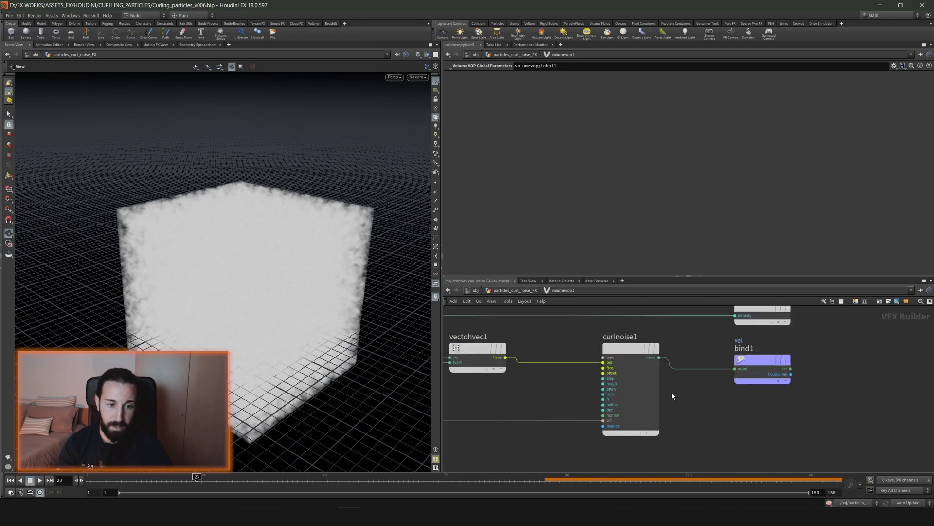
pyautogui.scroll(3, 689, 373)
pyautogui.moveTo(697, 384); pyautogui.dragTo(681, 372)
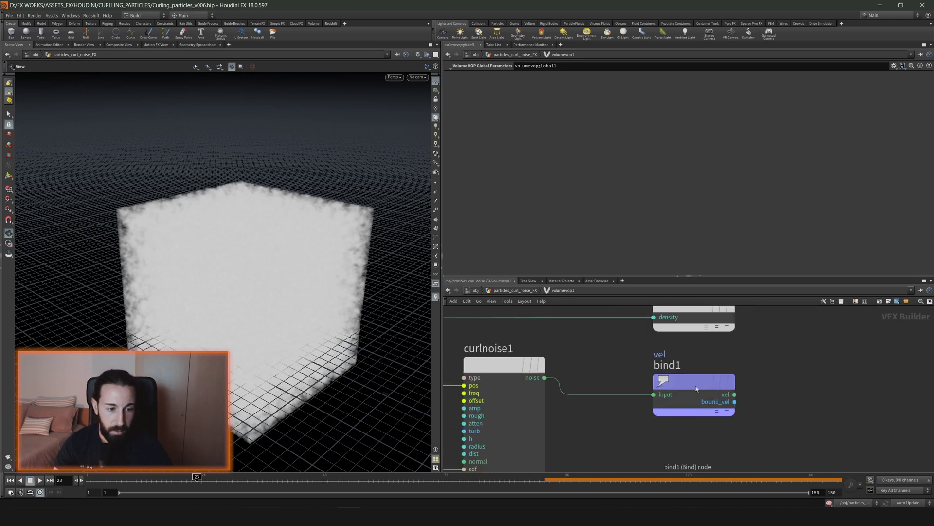
pyautogui.click(676, 373)
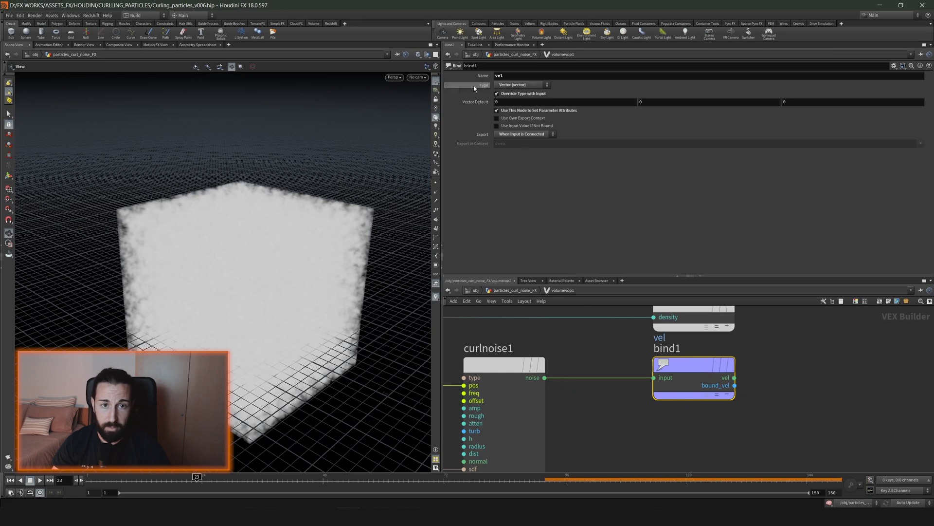
# Pan to the global parameters node and inspect volumevopoutput1's density output
pyautogui.scroll(-4, 680, 394)
pyautogui.scroll(4, 507, 387)
pyautogui.moveTo(507, 387); pyautogui.dragTo(585, 378, button='middle')
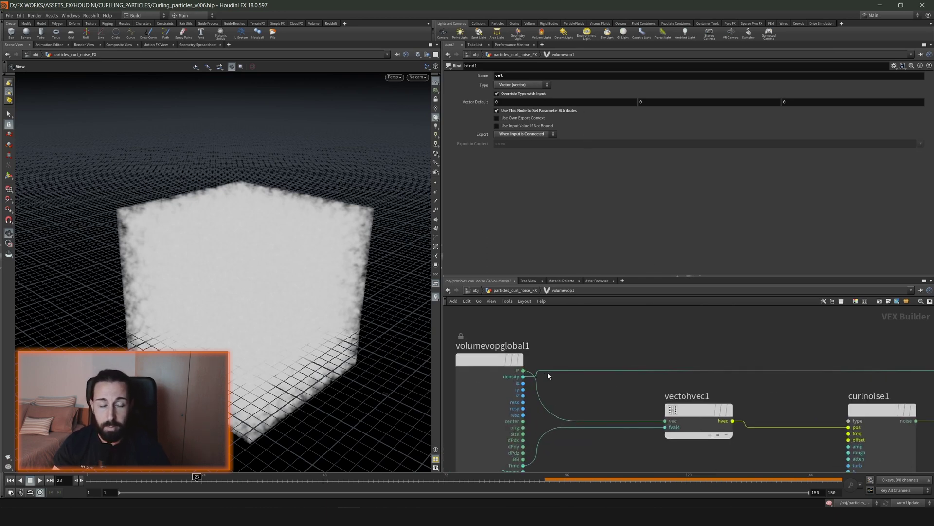
pyautogui.scroll(-3, 716, 368)
pyautogui.click(847, 372)
pyautogui.scroll(3, 769, 369)
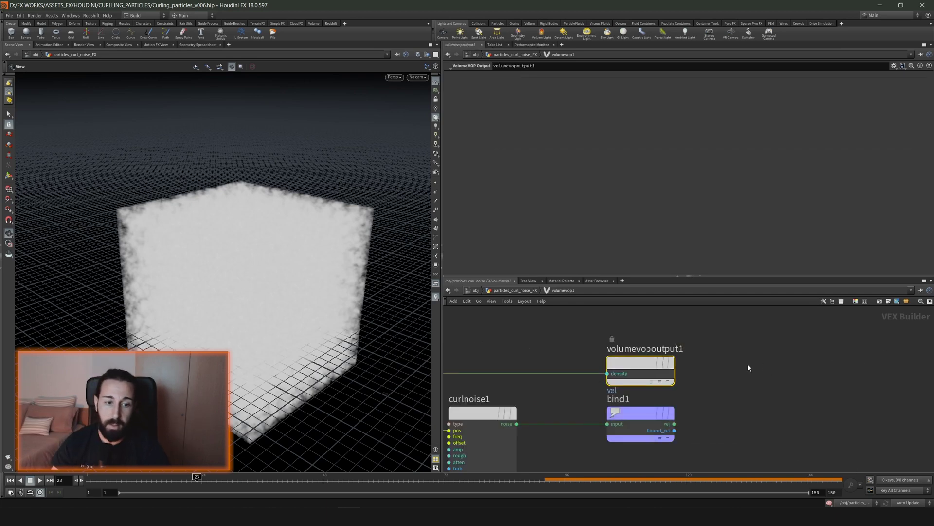
# Promote curlnoise1's freq input to a Frequency parameter (1, 1, 1, 1) on volumevop1
pyautogui.click(525, 290)
pyautogui.scroll(-2, 585, 347)
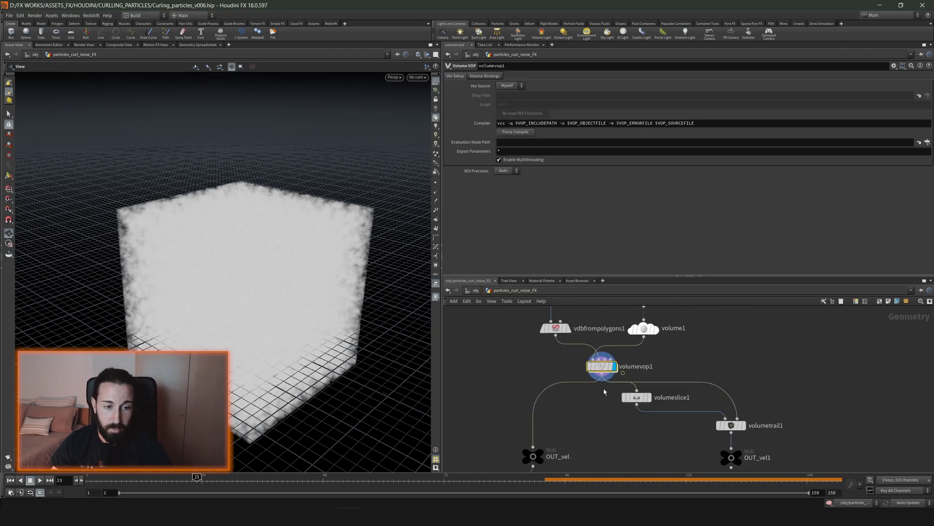
pyautogui.moveTo(261, 285)
pyautogui.mouseDown()
pyautogui.moveTo(223, 264)
pyautogui.moveTo(332, 267)
pyautogui.mouseUp()
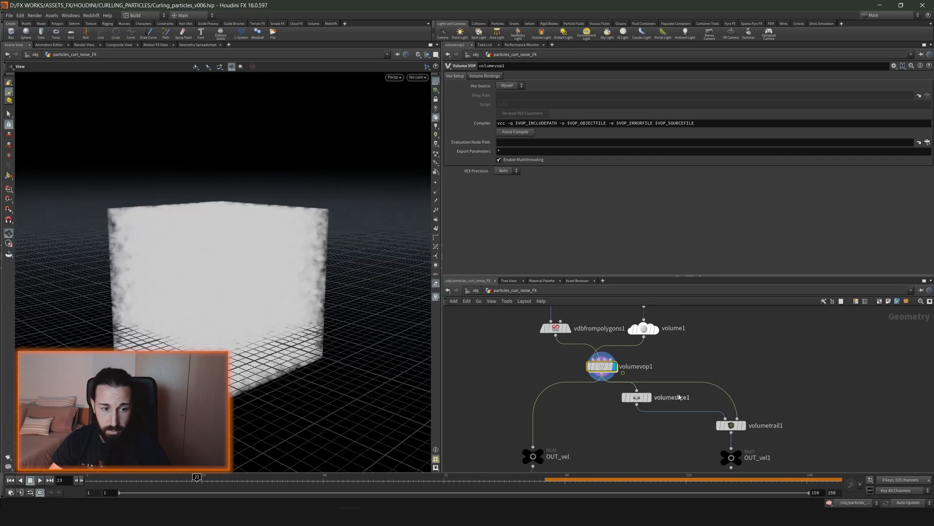
pyautogui.doubleClick(603, 368)
pyautogui.scroll(3, 705, 370)
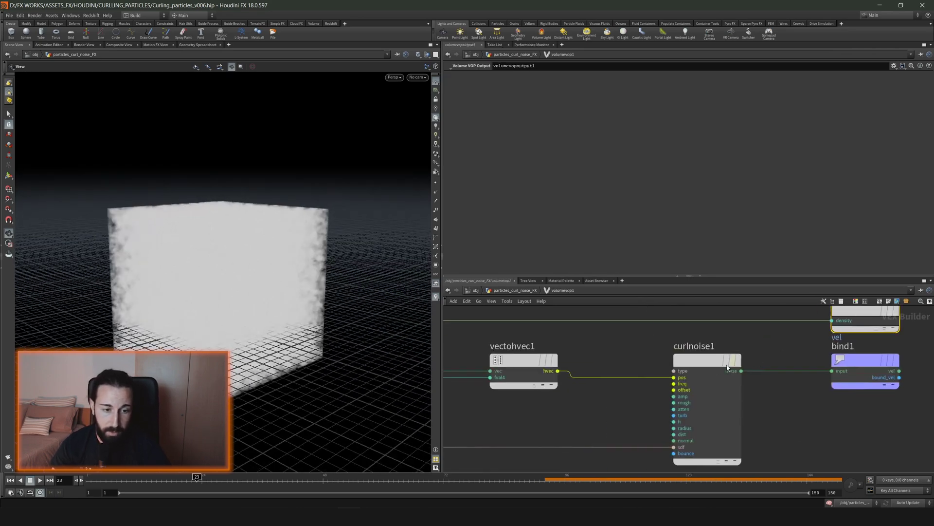
pyautogui.rightClick(679, 376)
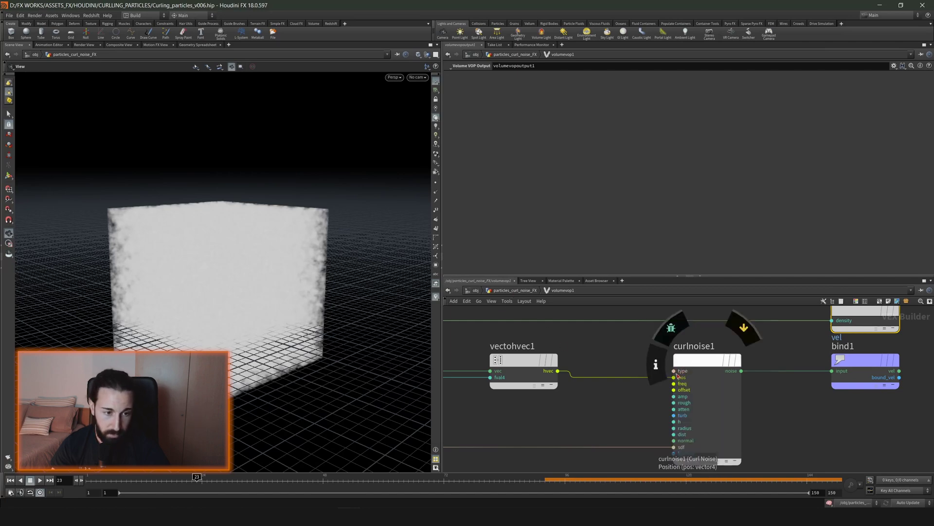
pyautogui.rightClick(675, 378)
pyautogui.press('Escape')
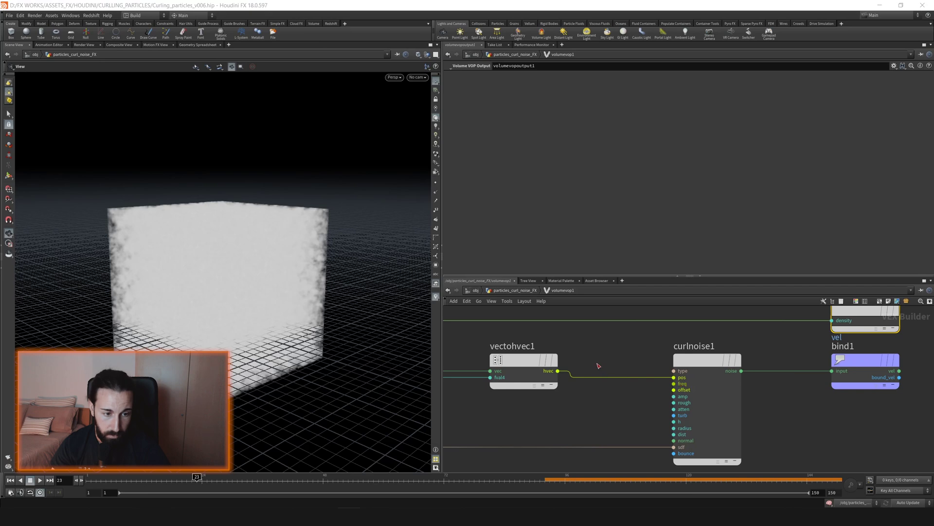
pyautogui.press('u')
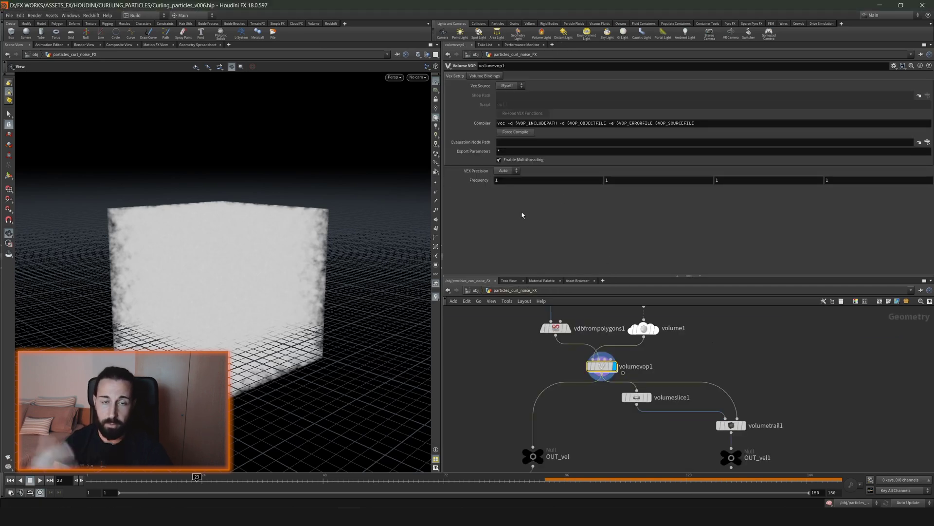
pyautogui.moveTo(636, 398)
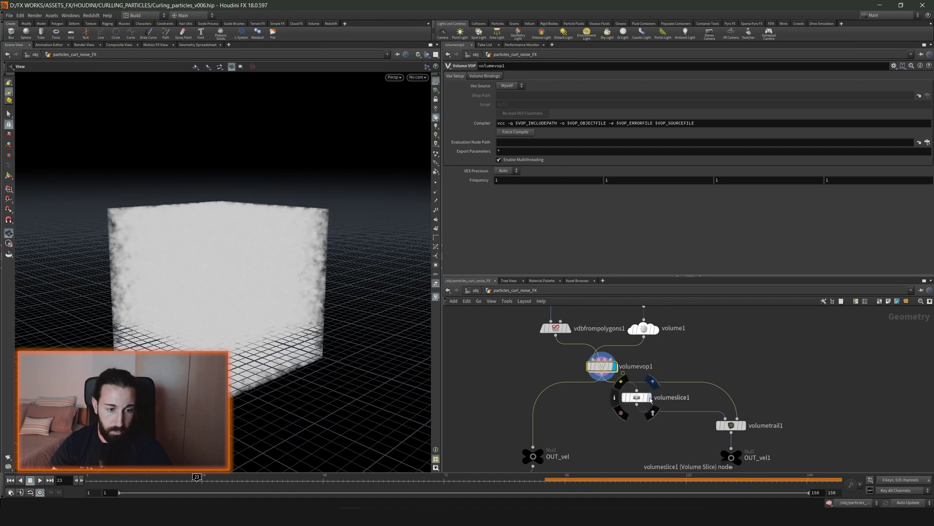
# Display volumeslice1, then volumetrail1's Infra-Red velocity trails, and play the timeline
pyautogui.moveTo(637, 399); pyautogui.dragTo(637, 400)
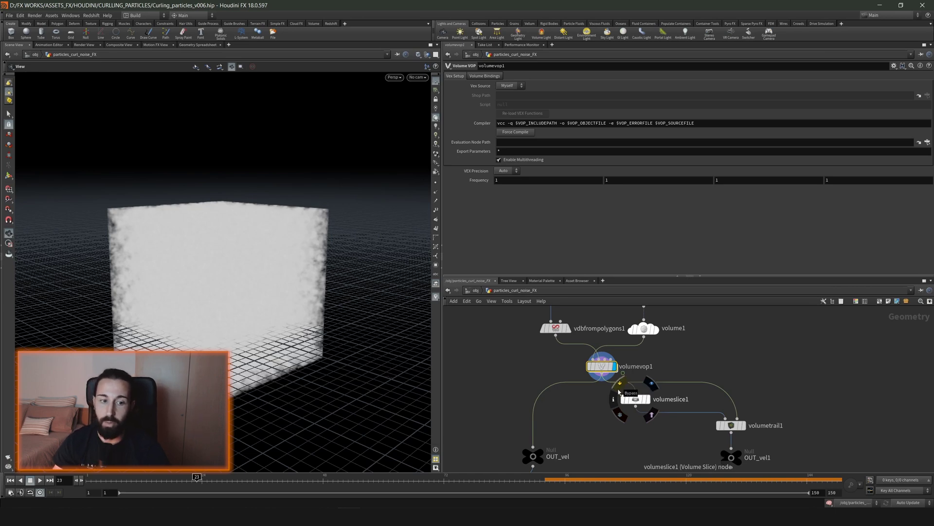
pyautogui.moveTo(653, 431); pyautogui.dragTo(653, 419, button='middle')
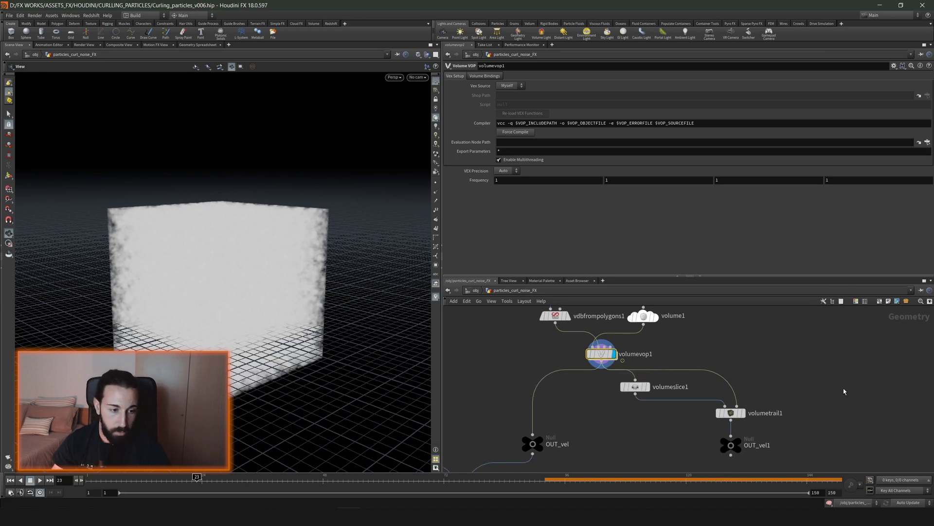
pyautogui.moveTo(869, 368)
pyautogui.mouseDown()
pyautogui.moveTo(620, 393)
pyautogui.moveTo(639, 419)
pyautogui.mouseUp()
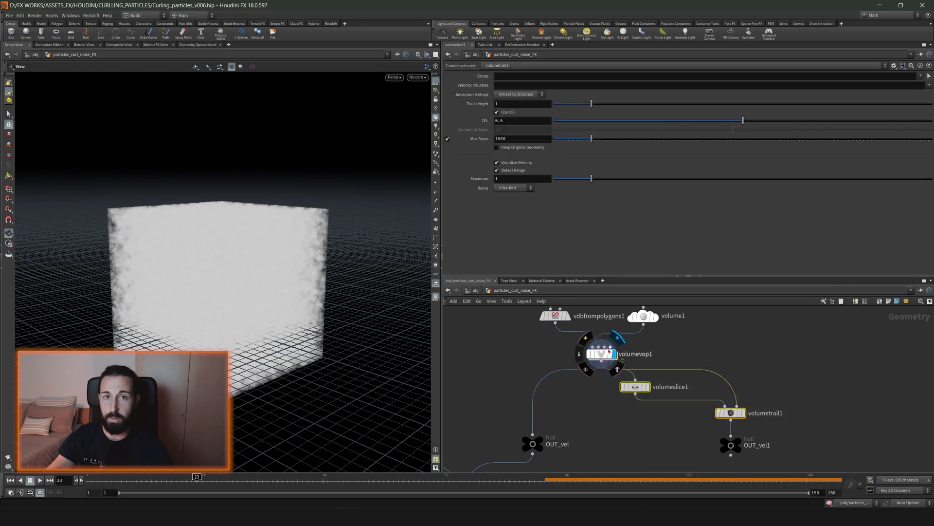
pyautogui.moveTo(611, 349)
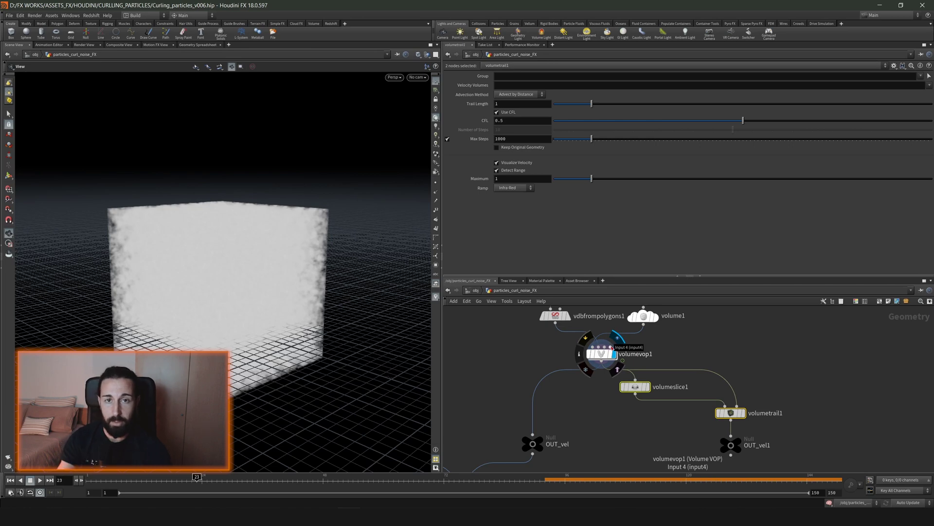
pyautogui.click(647, 387)
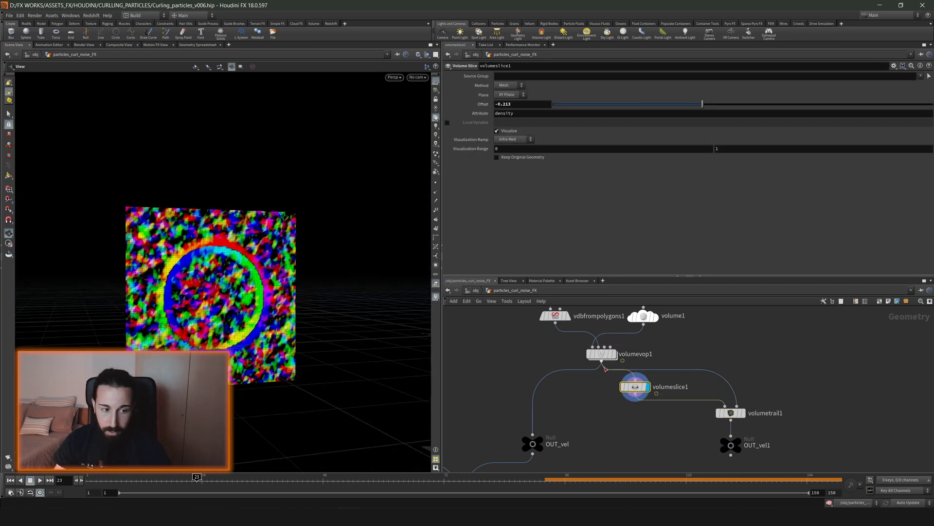
pyautogui.click(742, 413)
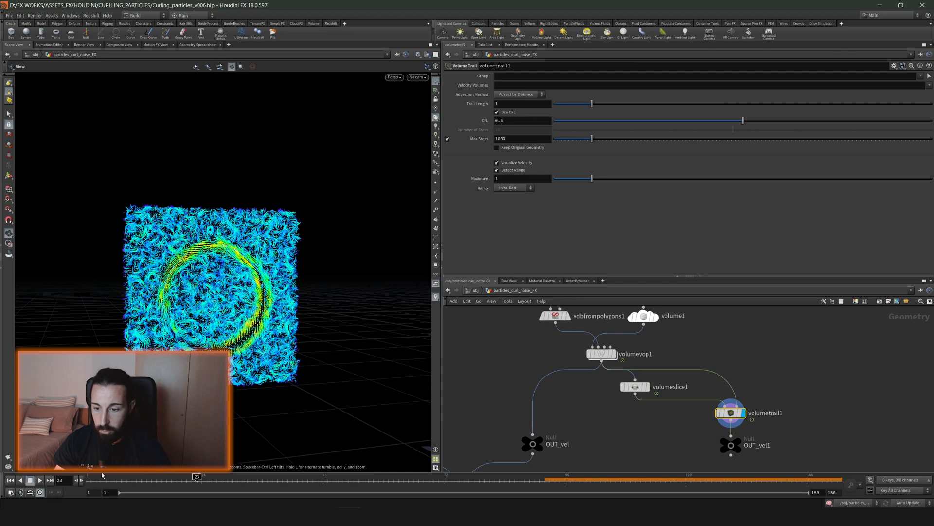
pyautogui.click(39, 481)
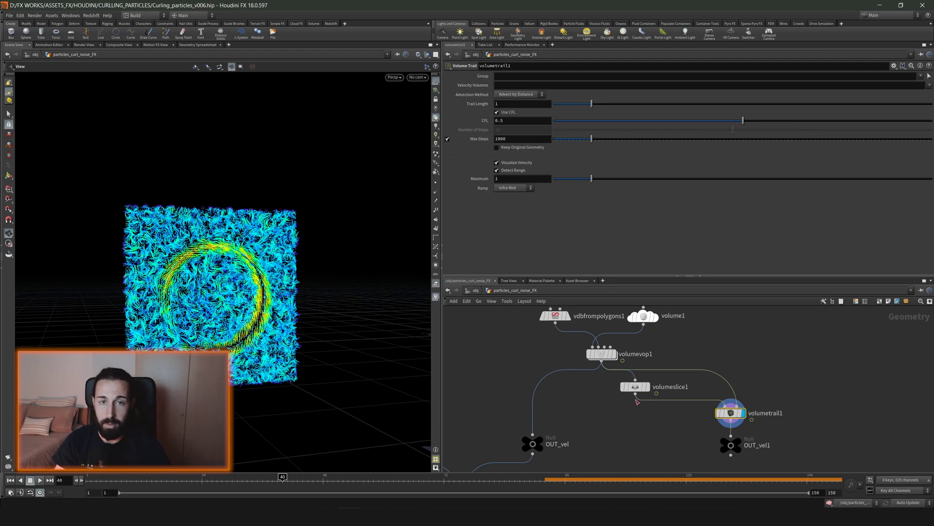
# Pan and zoom the network to show the density, source and upstream geometry nodes
pyautogui.moveTo(603, 432)
pyautogui.mouseDown(button='middle')
pyautogui.moveTo(665, 416)
pyautogui.moveTo(703, 392)
pyautogui.mouseUp(button='middle')
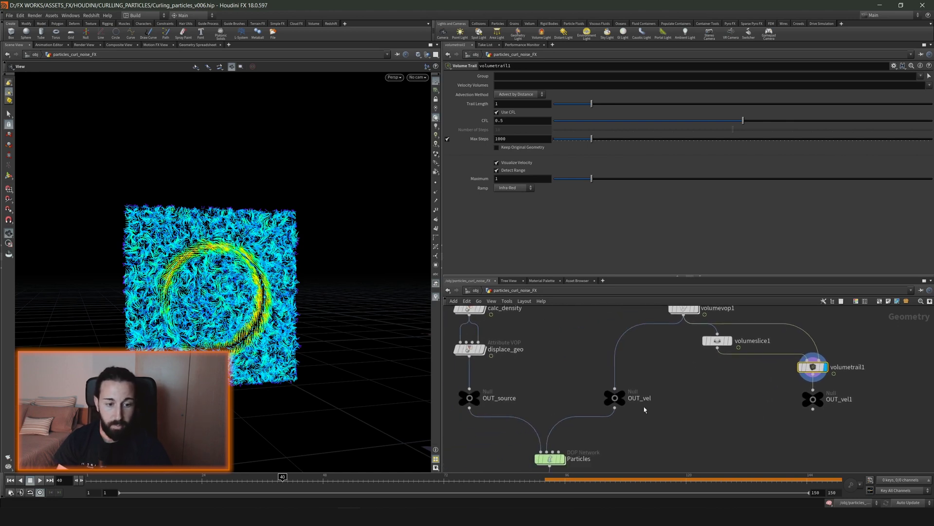
pyautogui.moveTo(613, 415); pyautogui.dragTo(653, 424, button='middle')
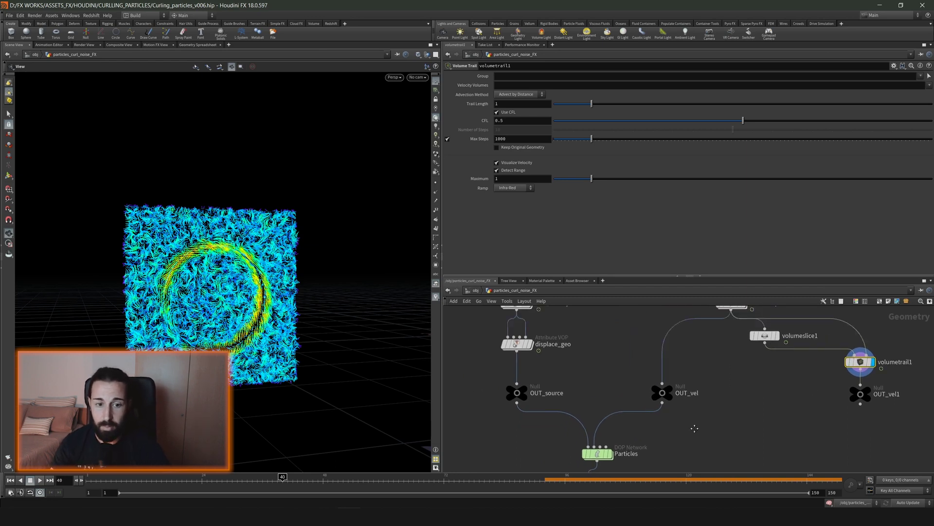
pyautogui.moveTo(566, 351); pyautogui.dragTo(601, 439, button='middle')
pyautogui.moveTo(626, 379); pyautogui.dragTo(623, 397, button='middle')
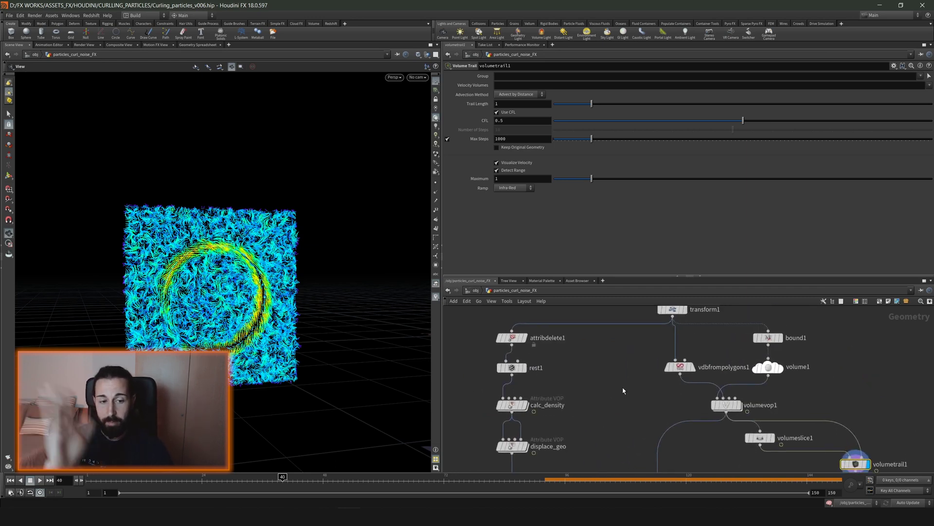
pyautogui.scroll(-2, 622, 389)
pyautogui.scroll(2, 597, 361)
pyautogui.scroll(2, 606, 372)
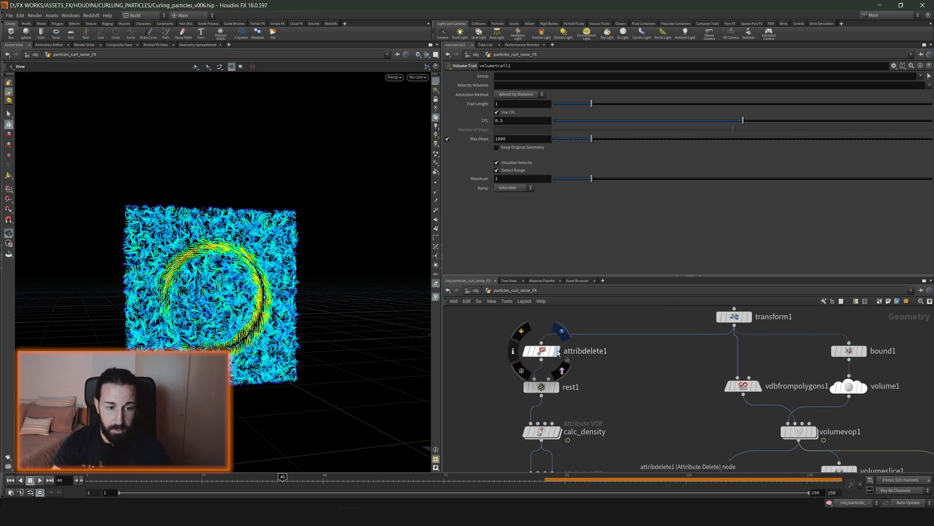
# Inspect the parameters of transform1, attribdelete1 and rest1, then frame displace_geo and the output nulls
pyautogui.click(751, 317)
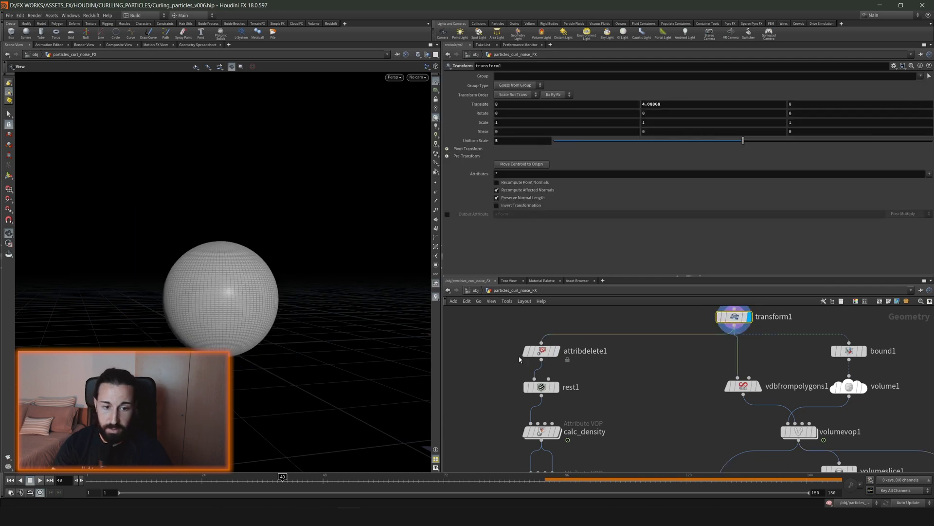
pyautogui.click(548, 354)
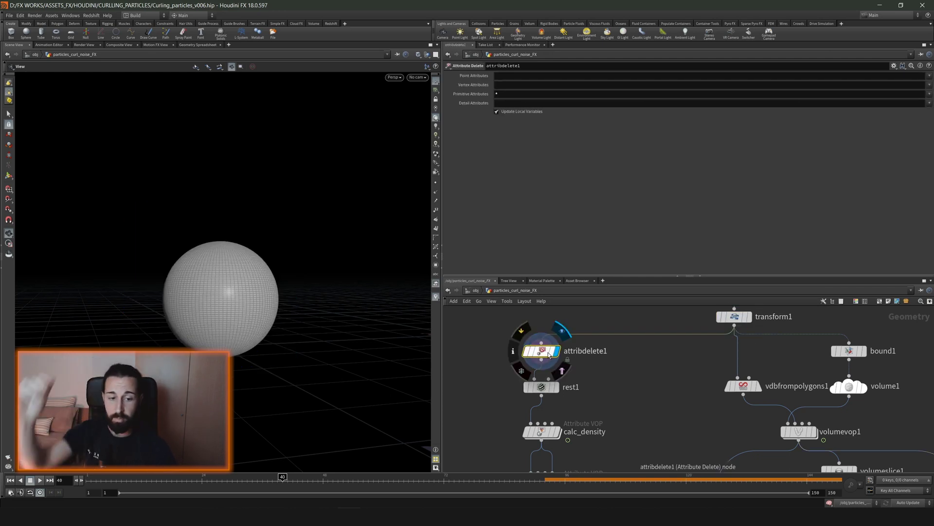
pyautogui.click(541, 387)
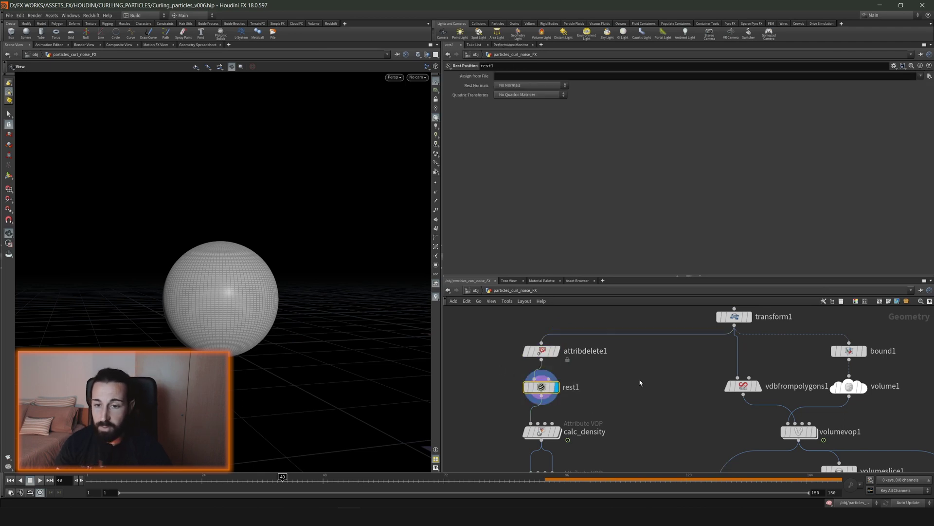
pyautogui.moveTo(640, 383); pyautogui.dragTo(615, 342, button='middle')
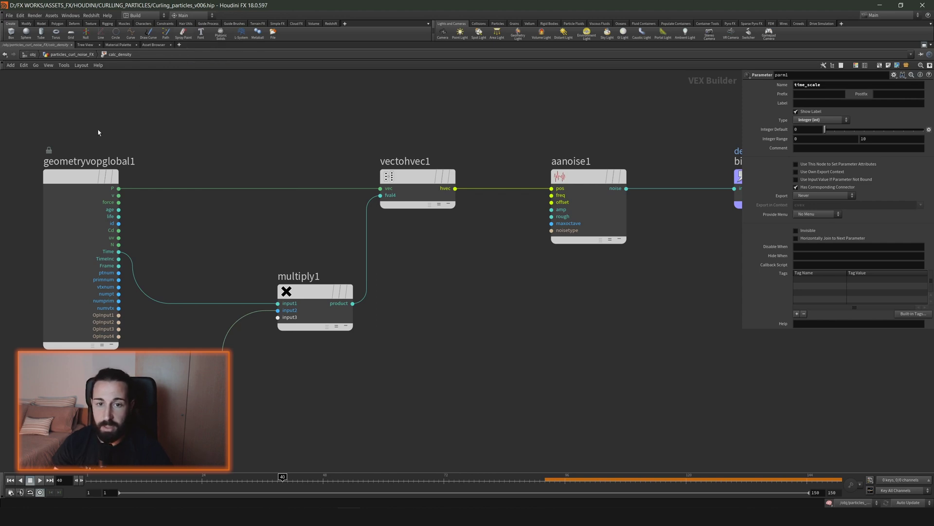
# Inspect vectohvec1, multiply1, aanoise1 and bind1 in calc_density, then return to particles_curl_noise_FX
pyautogui.moveTo(336, 110); pyautogui.dragTo(455, 207)
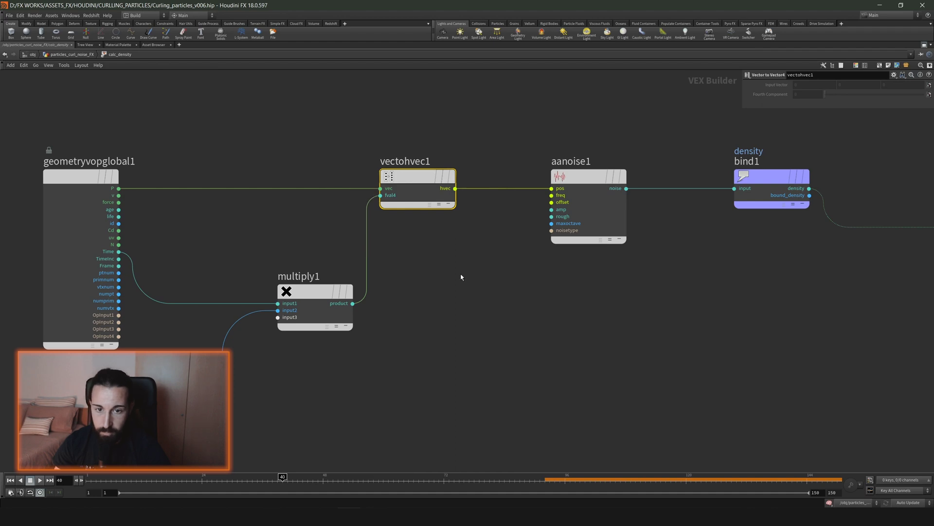
pyautogui.click(315, 311)
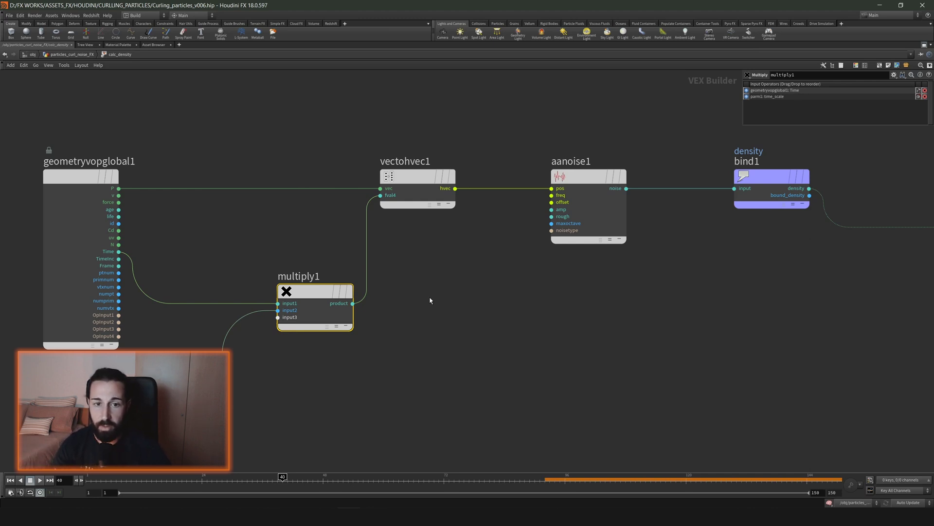
pyautogui.moveTo(605, 225); pyautogui.dragTo(473, 255, button='middle')
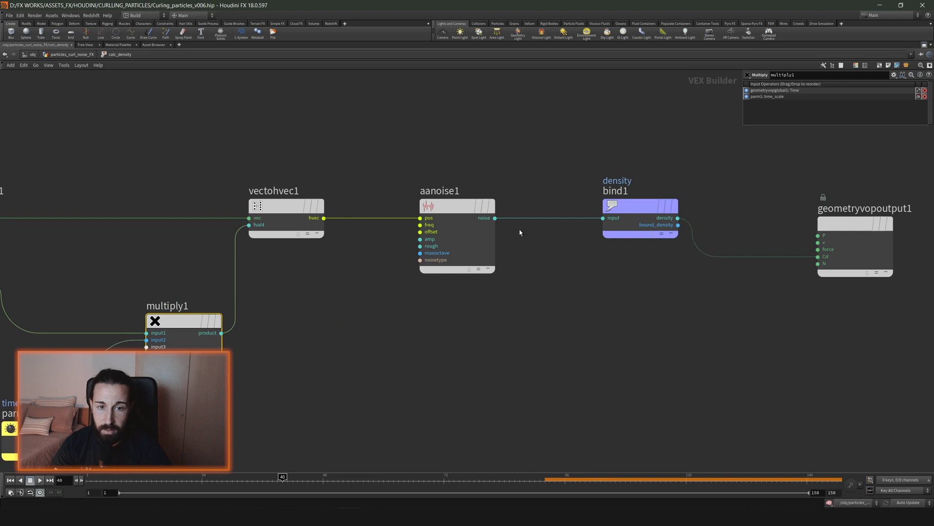
pyautogui.click(451, 204)
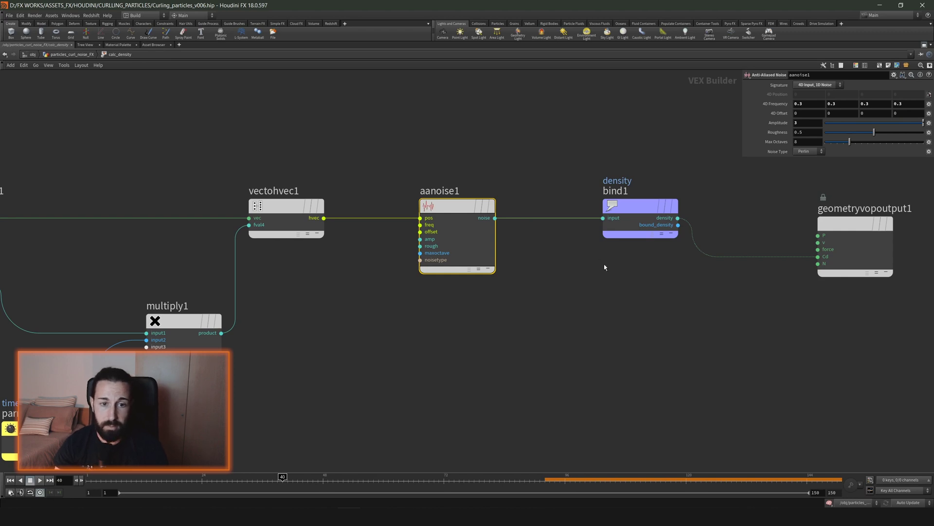
pyautogui.click(637, 215)
pyautogui.press('f')
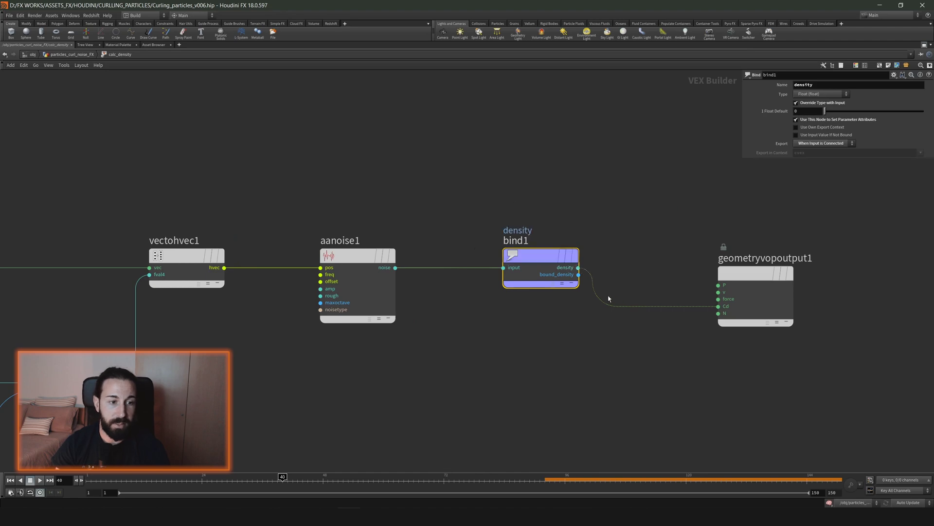
pyautogui.click(89, 54)
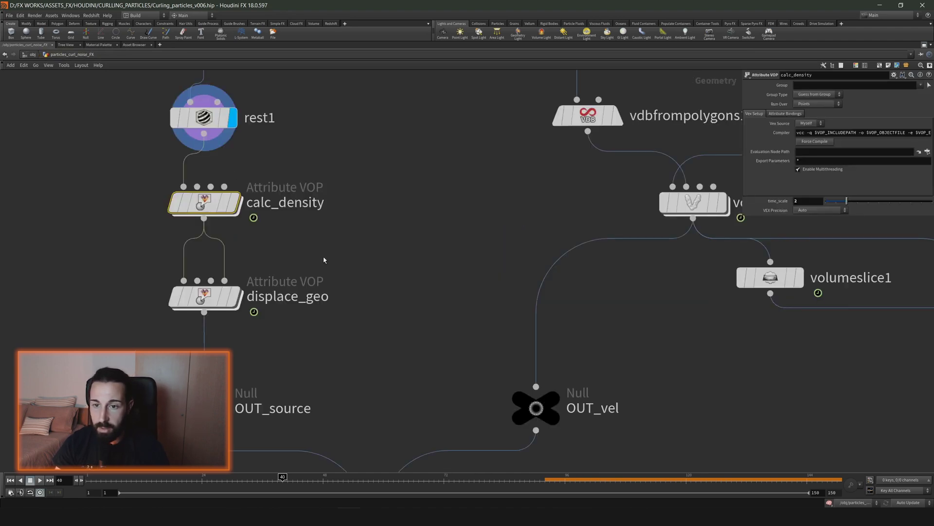
# Restore the pane layout and play calc_density's animated noise on the sphere
pyautogui.scroll(-4, 402, 271)
pyautogui.click(927, 46)
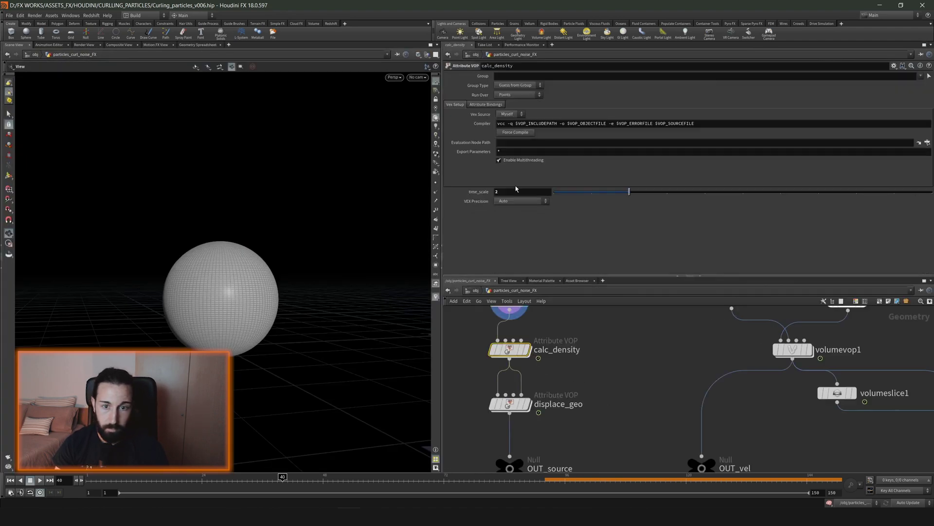
pyautogui.click(518, 351)
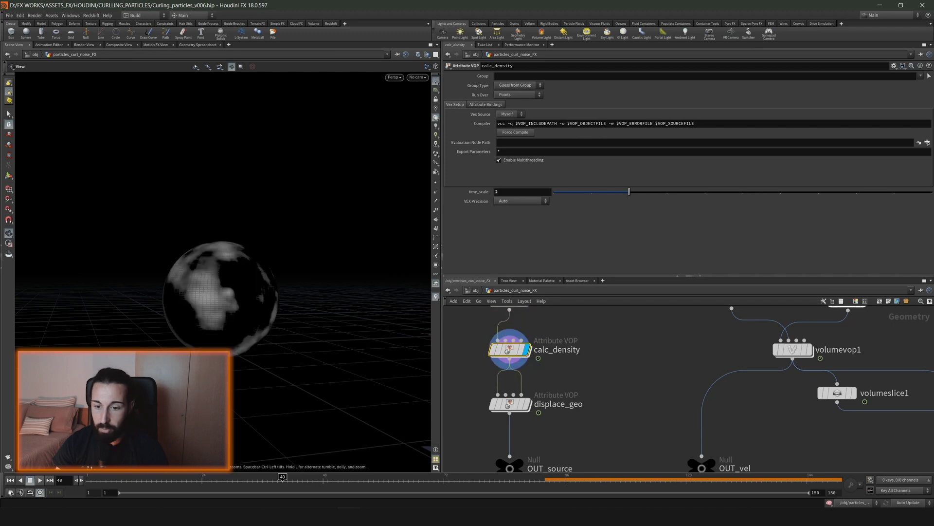
pyautogui.click(161, 479)
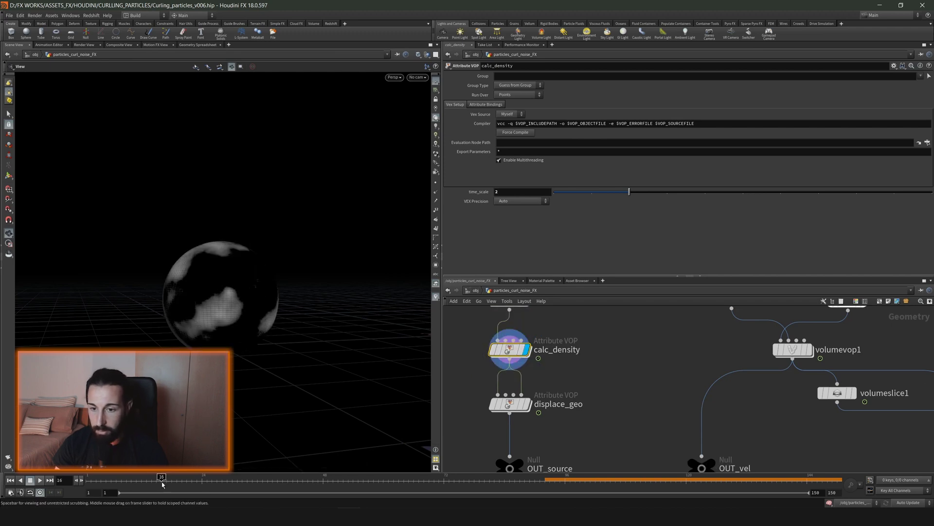
pyautogui.click(31, 481)
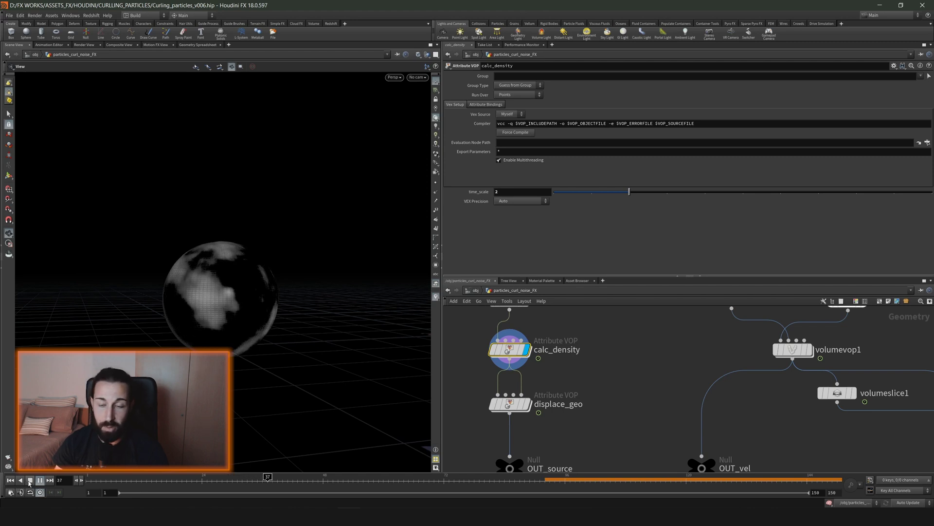
# Display displace_geo's noise-displaced sphere and zoom in on it
pyautogui.moveTo(569, 395); pyautogui.dragTo(583, 379, button='middle')
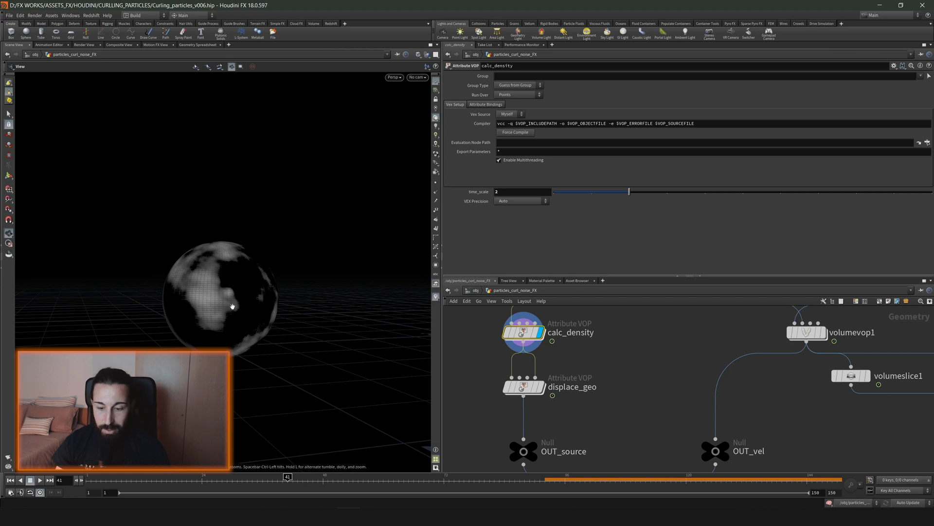
pyautogui.click(541, 387)
pyautogui.moveTo(210, 224); pyautogui.dragTo(214, 271)
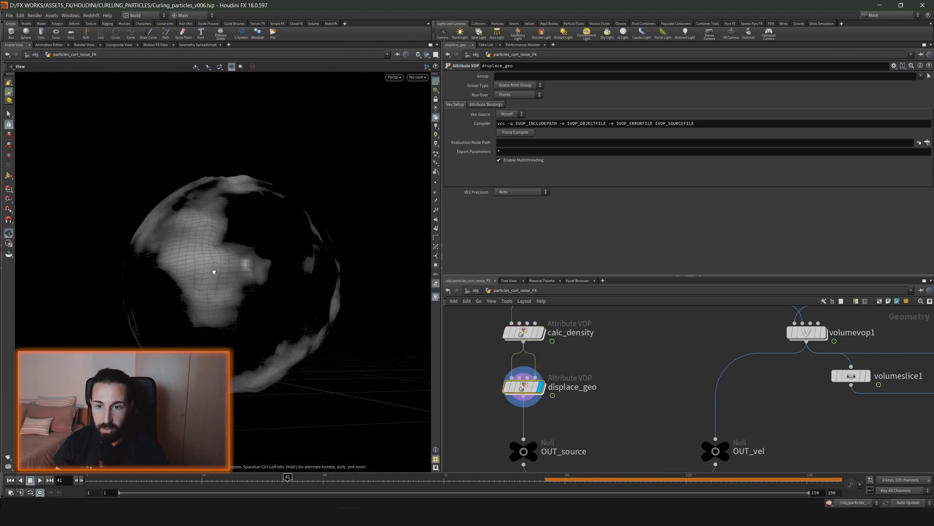
# Enter displace_geo's VEX network and maximize the network editor
pyautogui.doubleClick(523, 388)
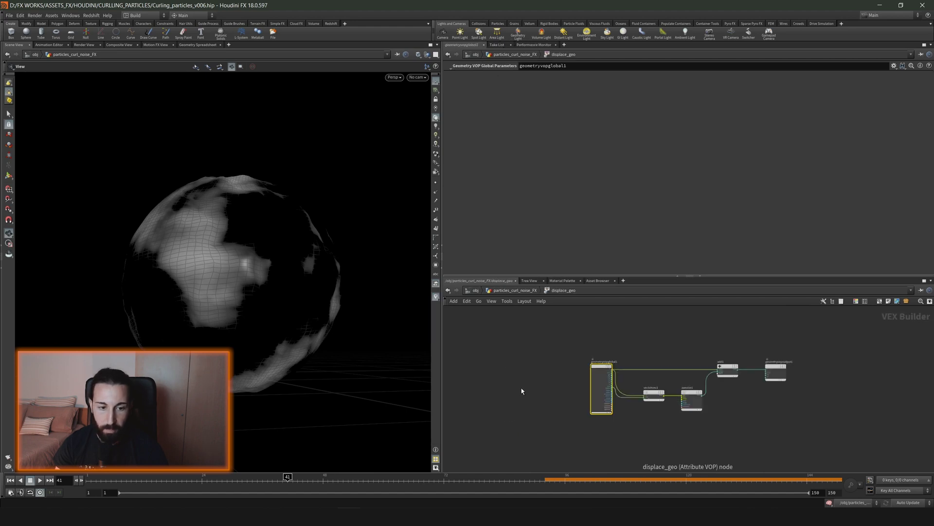
pyautogui.scroll(5, 629, 383)
pyautogui.scroll(-3, 570, 354)
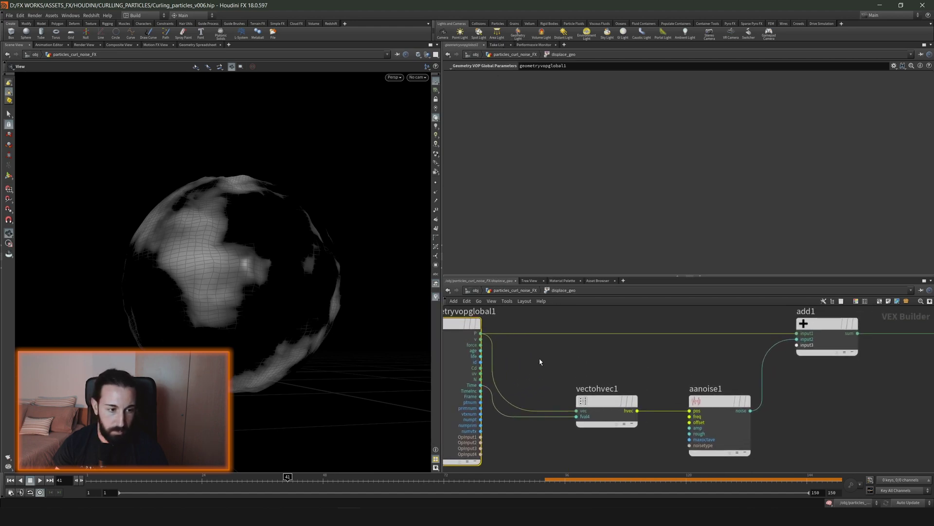
pyautogui.click(926, 281)
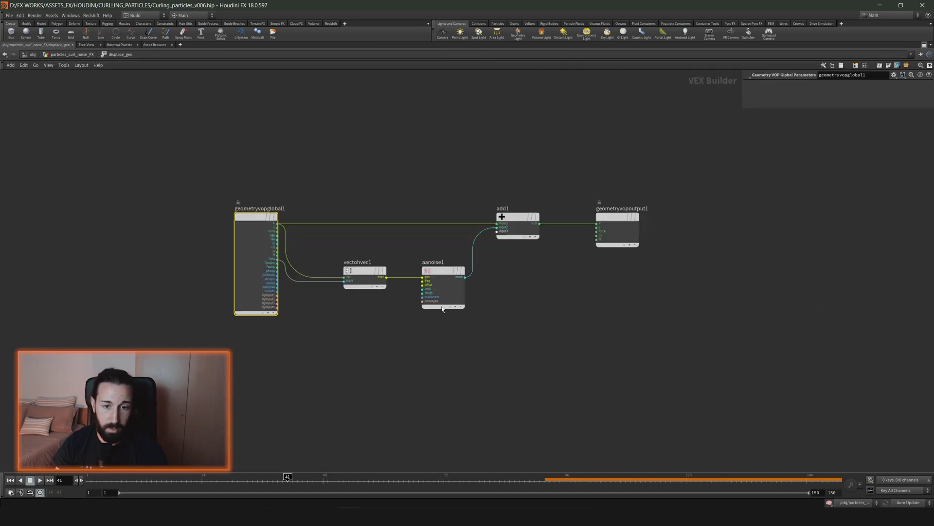
pyautogui.scroll(2, 315, 238)
pyautogui.scroll(2, 429, 230)
pyautogui.scroll(2, 403, 236)
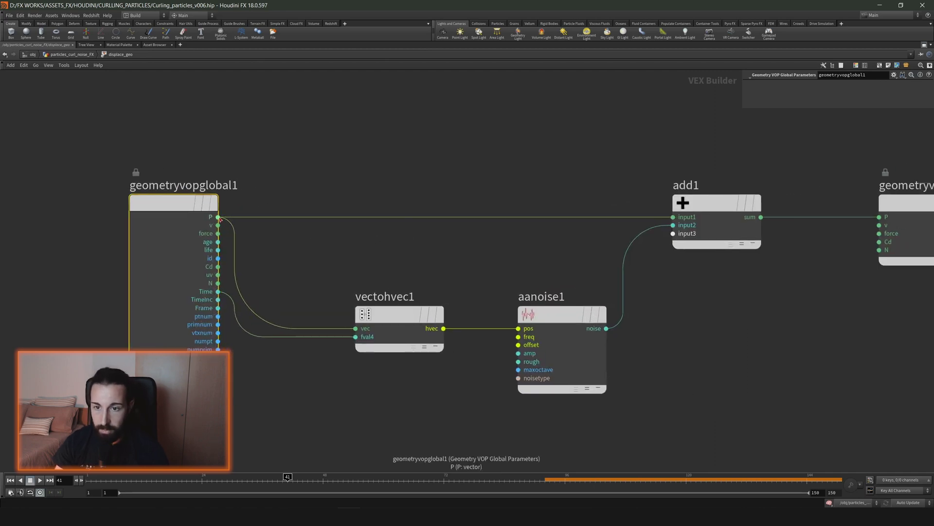
# Inspect the vectohvec1, aanoise1 and add1 nodes, then restore the multi-pane layout
pyautogui.click(413, 340)
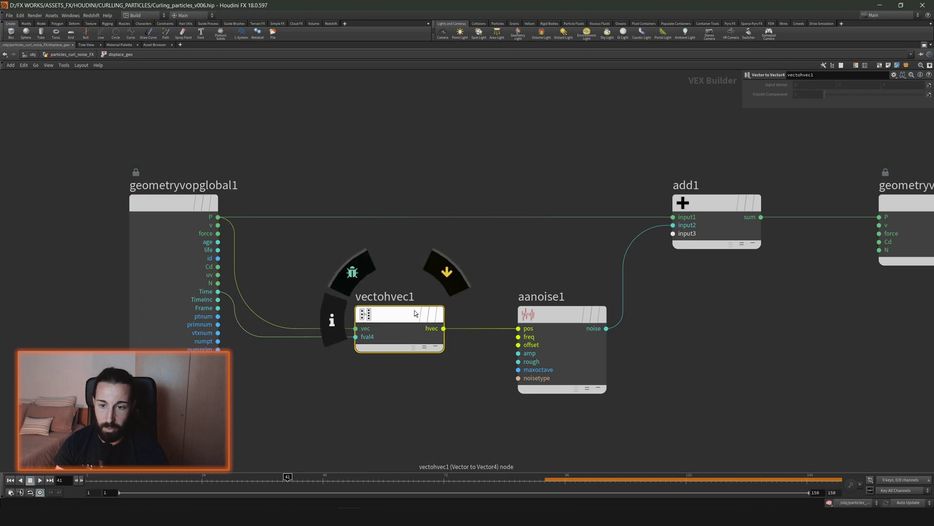
pyautogui.click(562, 316)
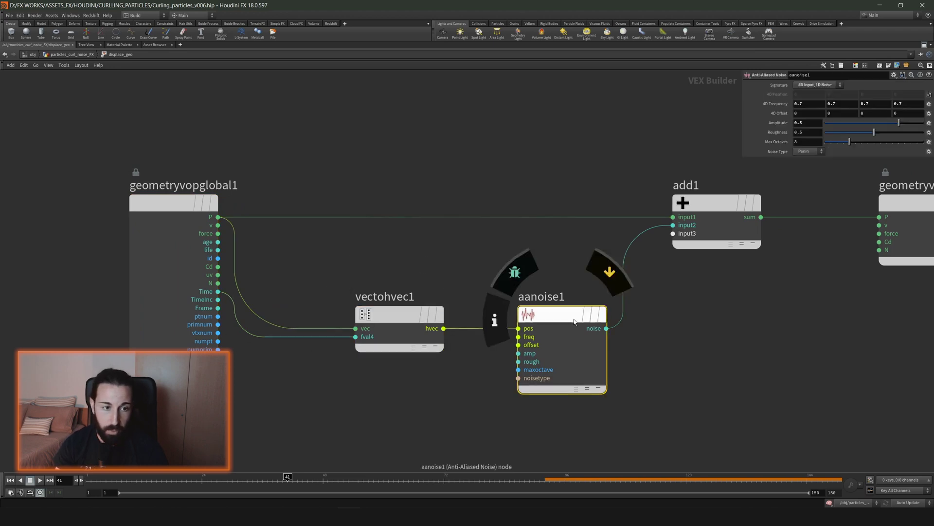
pyautogui.moveTo(734, 304); pyautogui.dragTo(599, 320, button='middle')
pyautogui.click(565, 218)
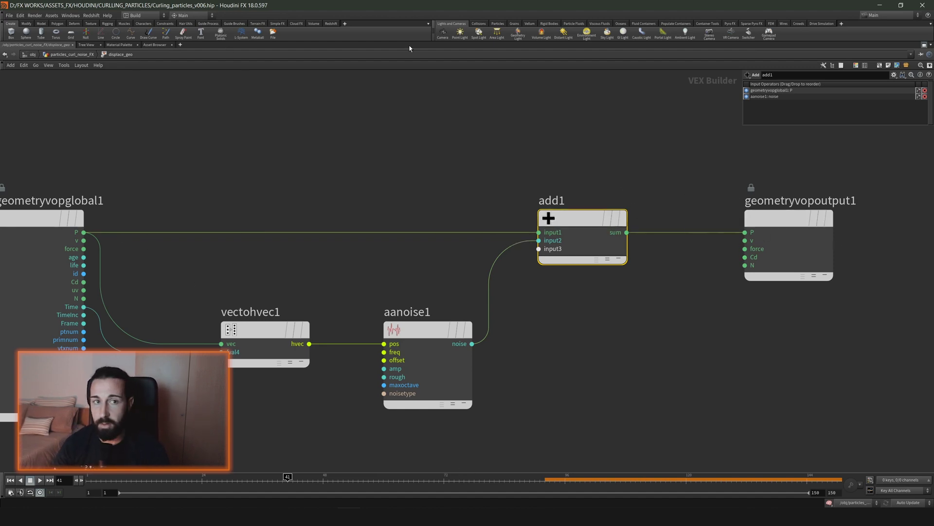
pyautogui.click(925, 46)
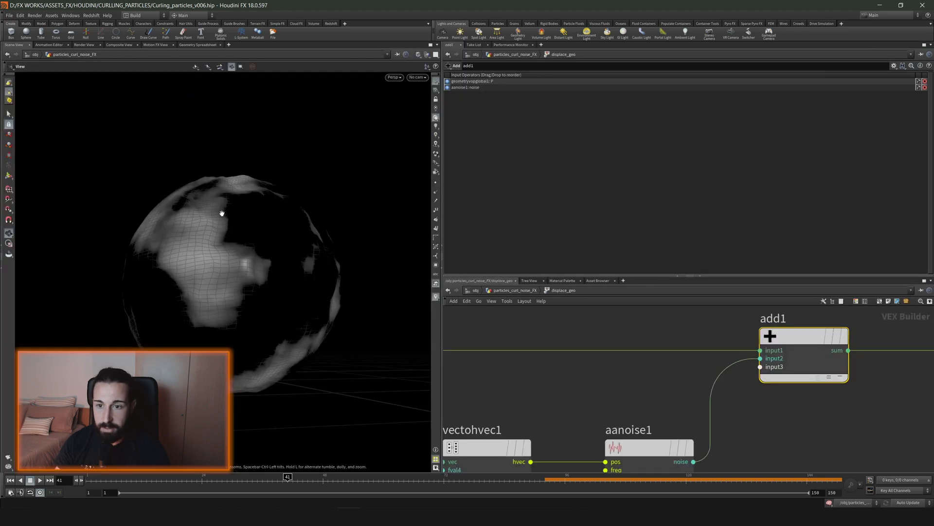
# Return to particles_curl_noise_FX and frame the OUT_source, OUT_vel and OUT_vel1 nulls
pyautogui.moveTo(242, 227)
pyautogui.mouseDown()
pyautogui.moveTo(292, 182)
pyautogui.moveTo(250, 234)
pyautogui.moveTo(261, 240)
pyautogui.moveTo(253, 230)
pyautogui.mouseUp()
pyautogui.press('u')
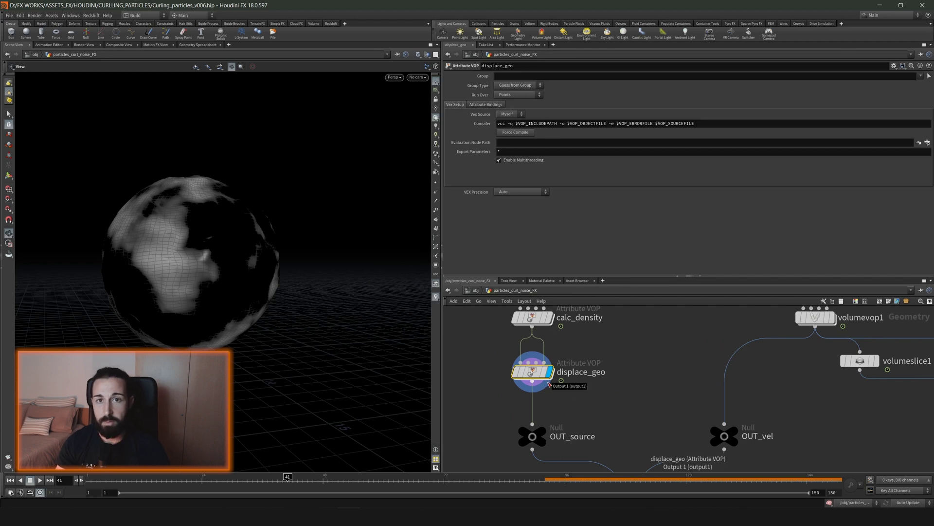
pyautogui.moveTo(587, 399); pyautogui.dragTo(593, 361, button='middle')
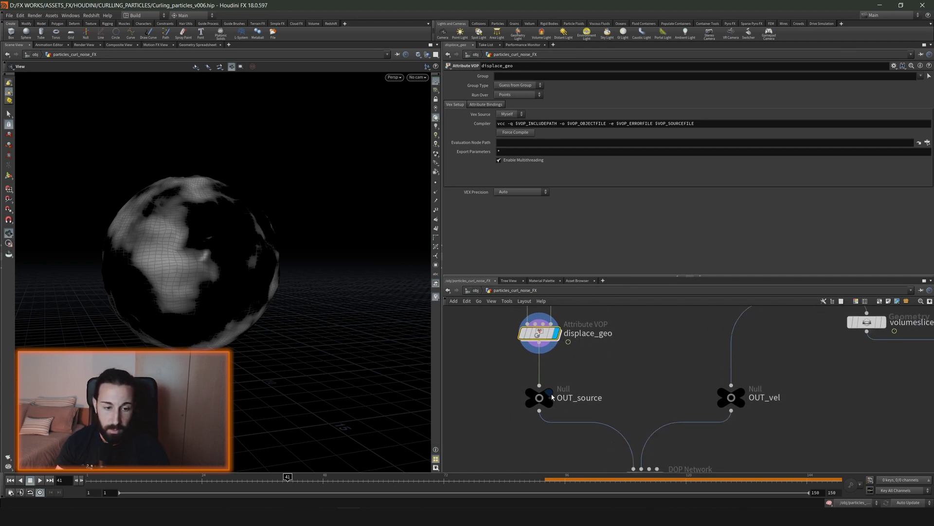
pyautogui.click(539, 399)
pyautogui.scroll(-4, 608, 384)
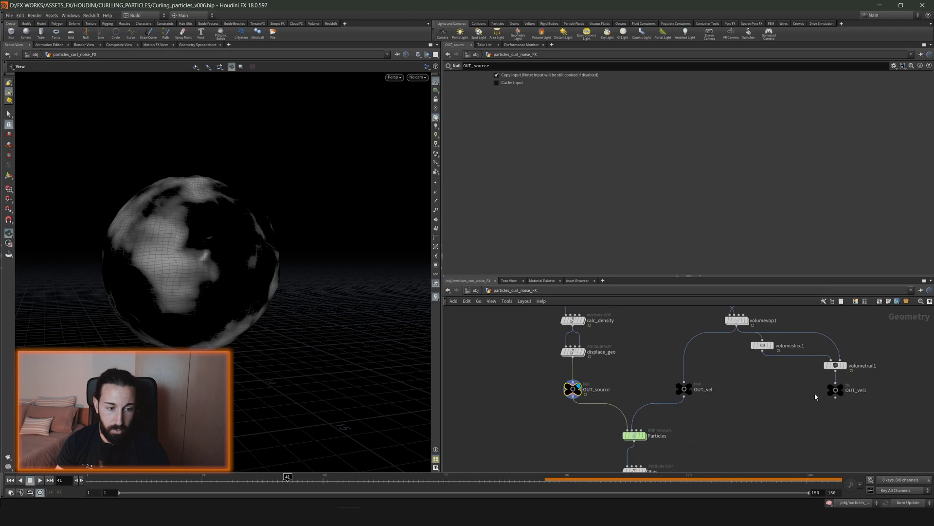
pyautogui.moveTo(804, 409); pyautogui.dragTo(552, 383)
pyautogui.scroll(1, 641, 389)
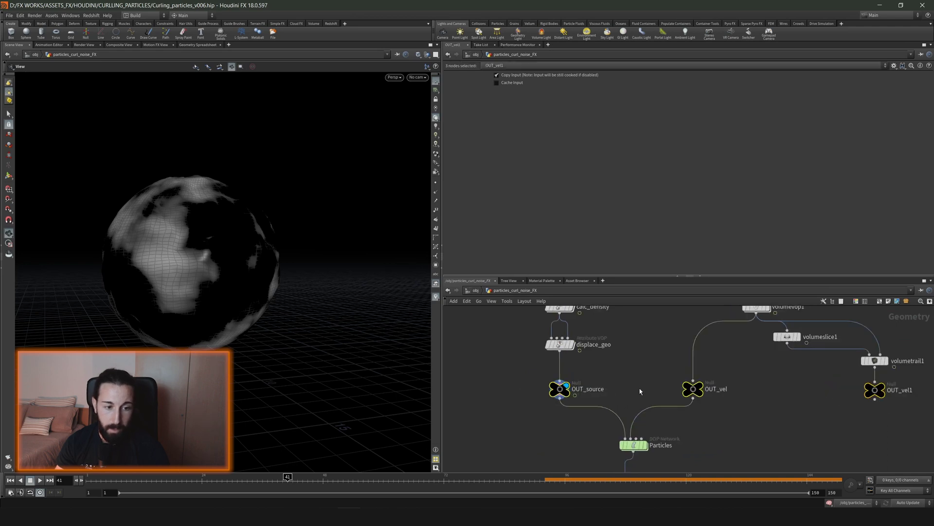
pyautogui.scroll(2, 641, 390)
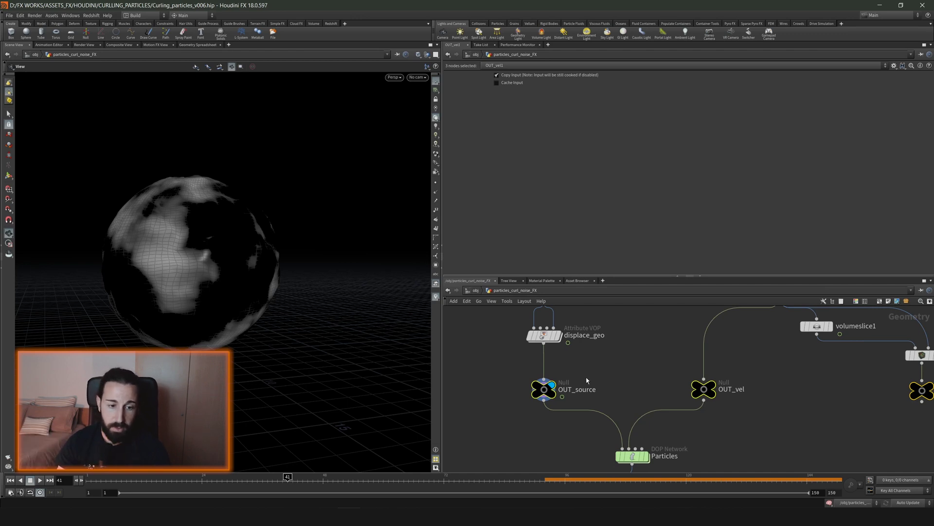
pyautogui.press('f')
pyautogui.moveTo(851, 399); pyautogui.dragTo(791, 394, button='middle')
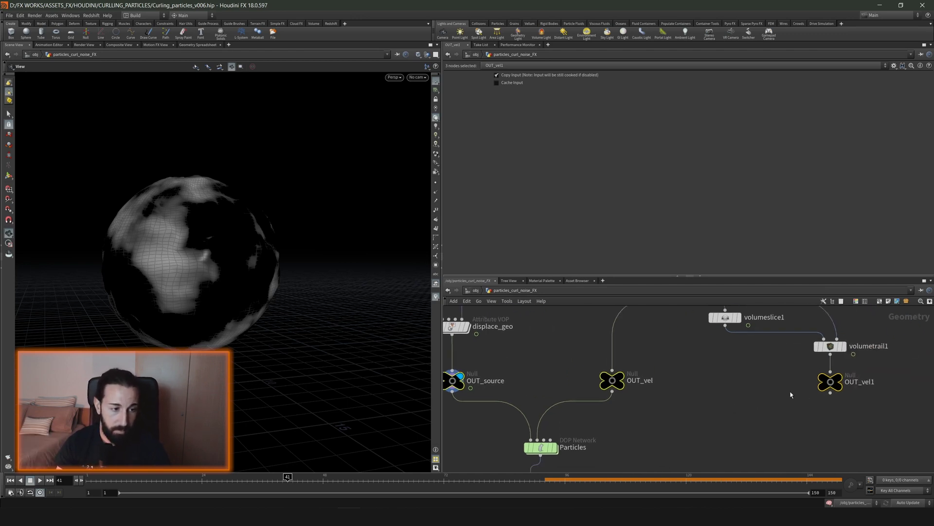
# Rename the OUT_vel1 null to OUT_vel_test and pan to the Particles DOP network
pyautogui.click(833, 384)
pyautogui.doubleClick(859, 382)
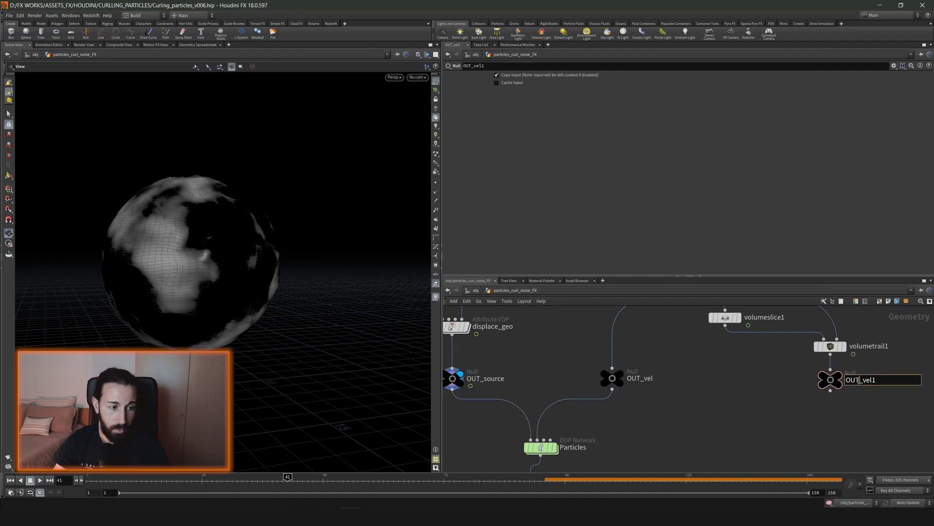
pyautogui.press('BackSpace')
pyautogui.write('_')
pyautogui.doubleClick(857, 384)
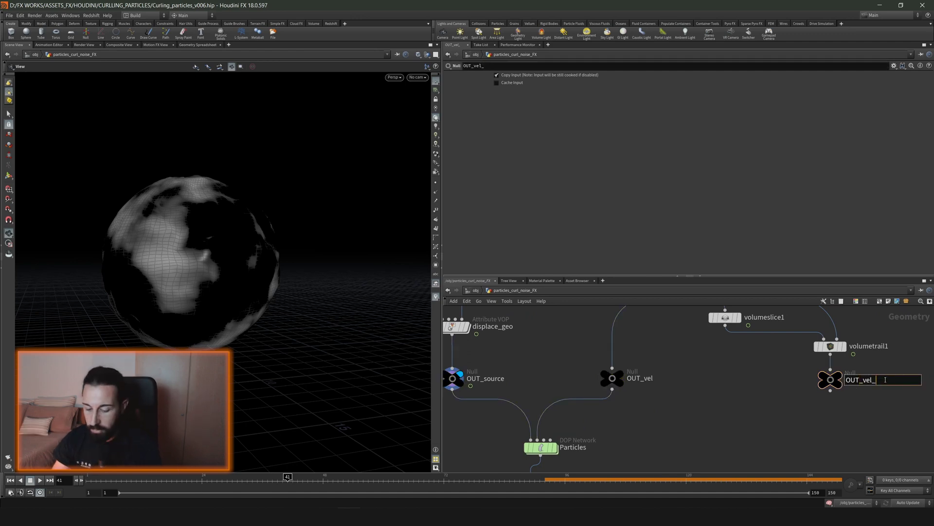
pyautogui.write('test')
pyautogui.press('Return')
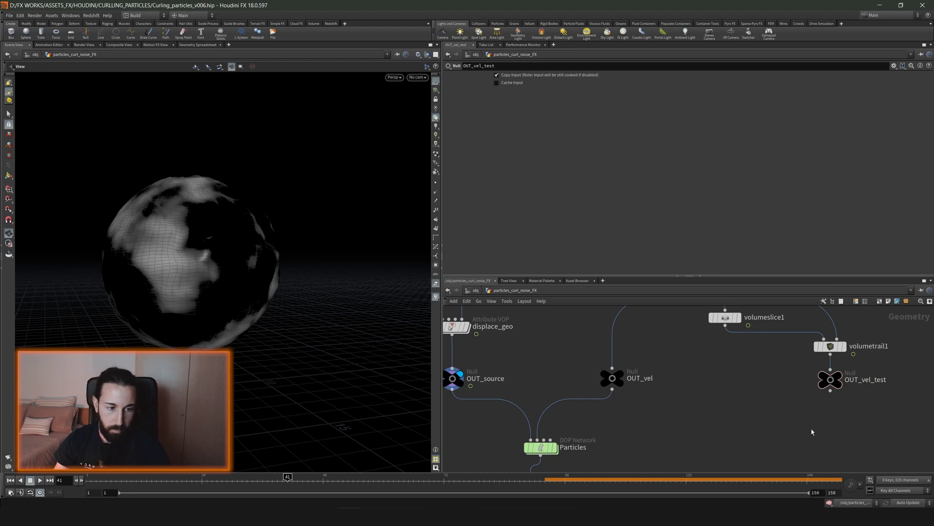
pyautogui.moveTo(663, 391); pyautogui.dragTo(683, 419, button='middle')
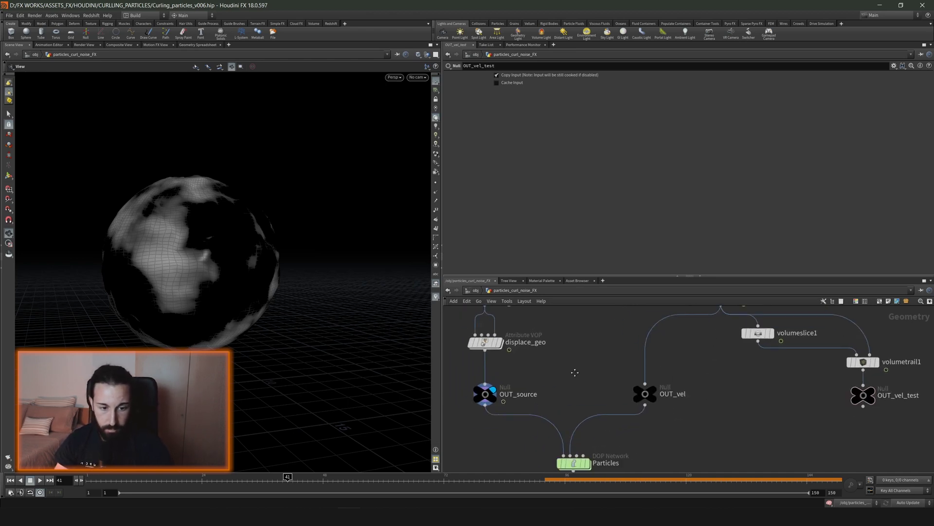
pyautogui.moveTo(700, 376); pyautogui.dragTo(777, 305, button='middle')
# Go back to frame 1, zoom in, and dive into the Particles DOP network
pyautogui.click(10, 480)
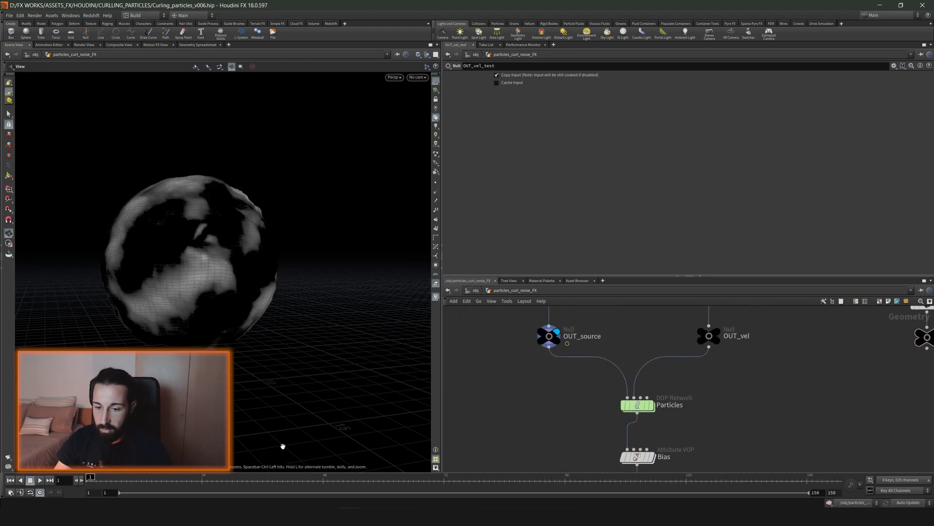
pyautogui.scroll(2, 656, 400)
pyautogui.scroll(1, 657, 400)
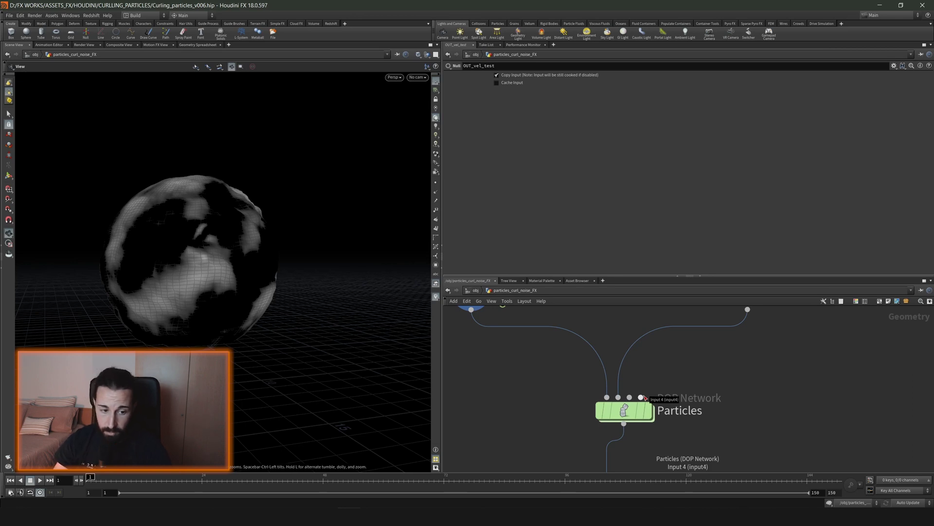
pyautogui.doubleClick(629, 414)
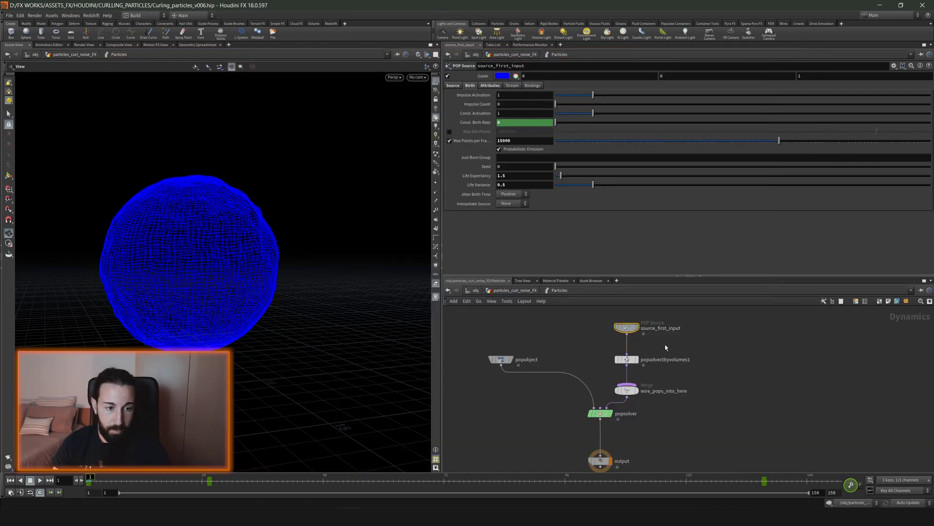
# Review source_first_input's Source and Birth settings and bypass popadvectbyvolumes1
pyautogui.click(451, 87)
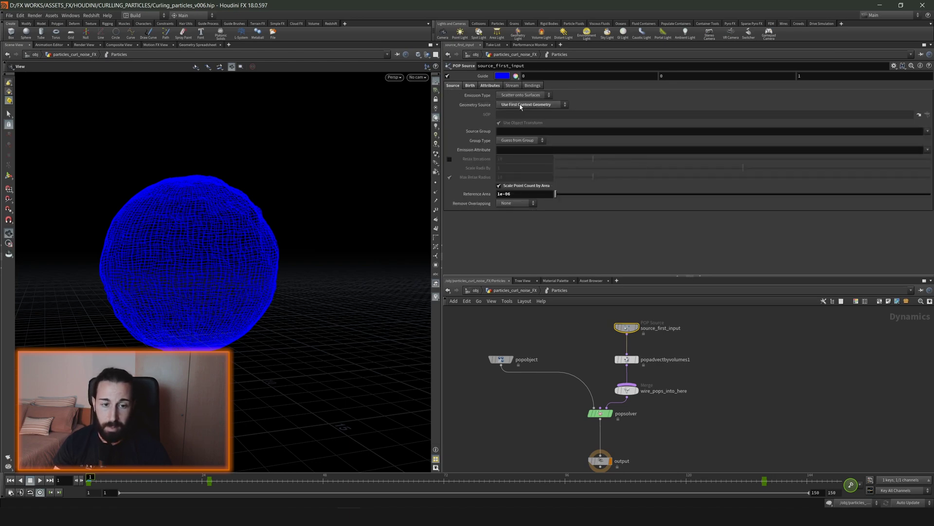
pyautogui.click(506, 292)
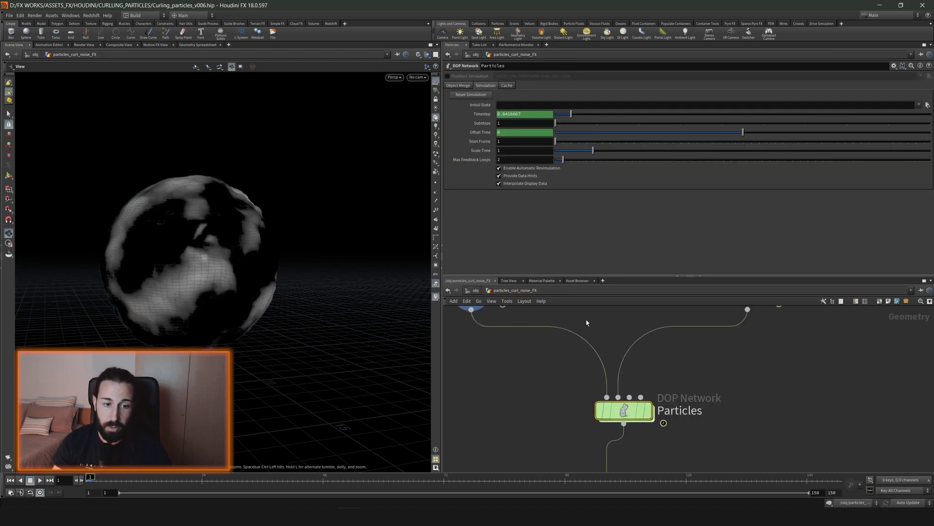
pyautogui.doubleClick(624, 410)
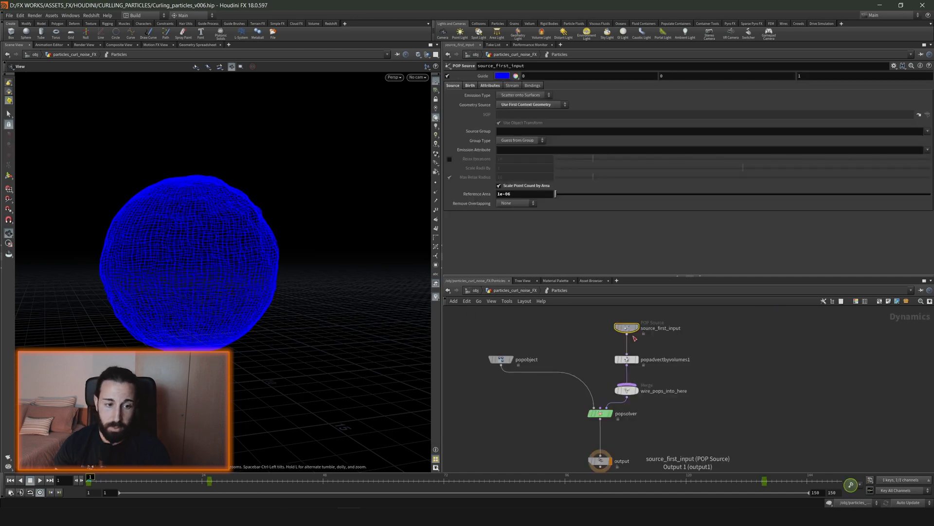
pyautogui.click(470, 85)
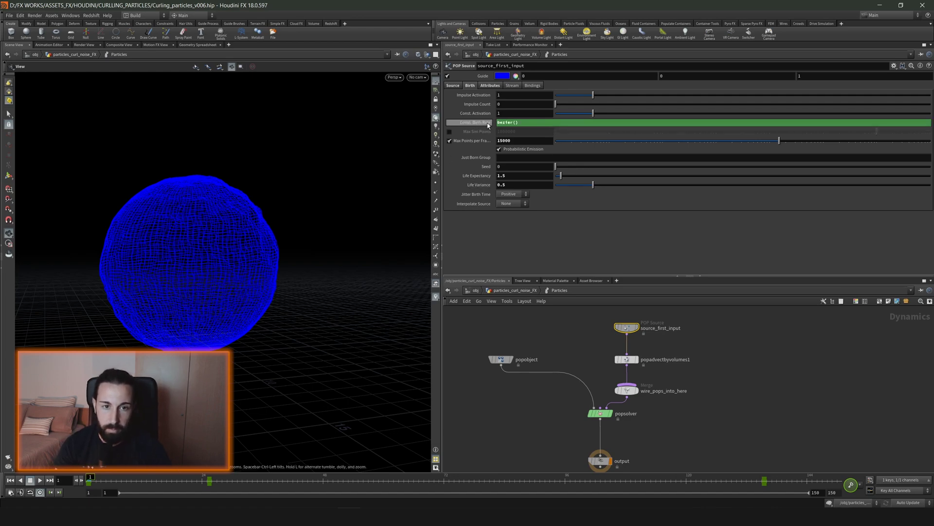
pyautogui.click(487, 123)
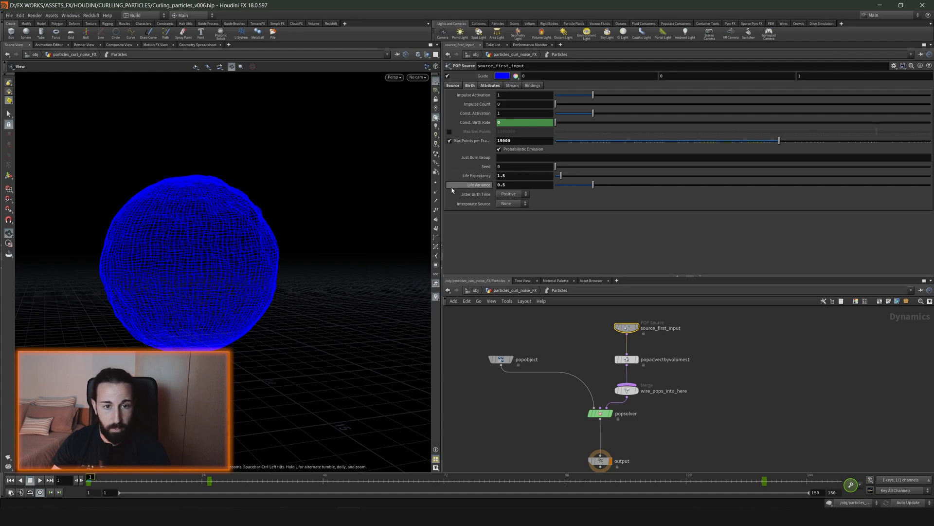
pyautogui.click(616, 360)
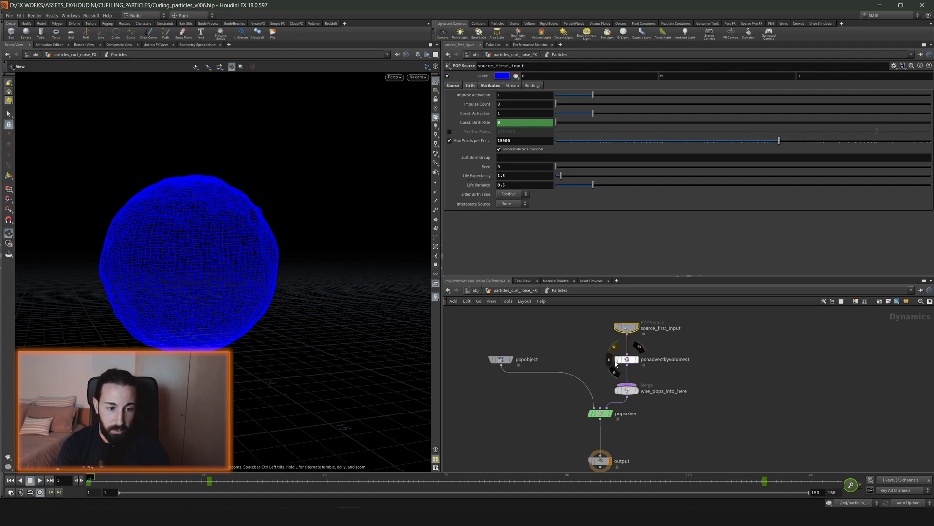
pyautogui.click(575, 345)
pyautogui.write('1500')
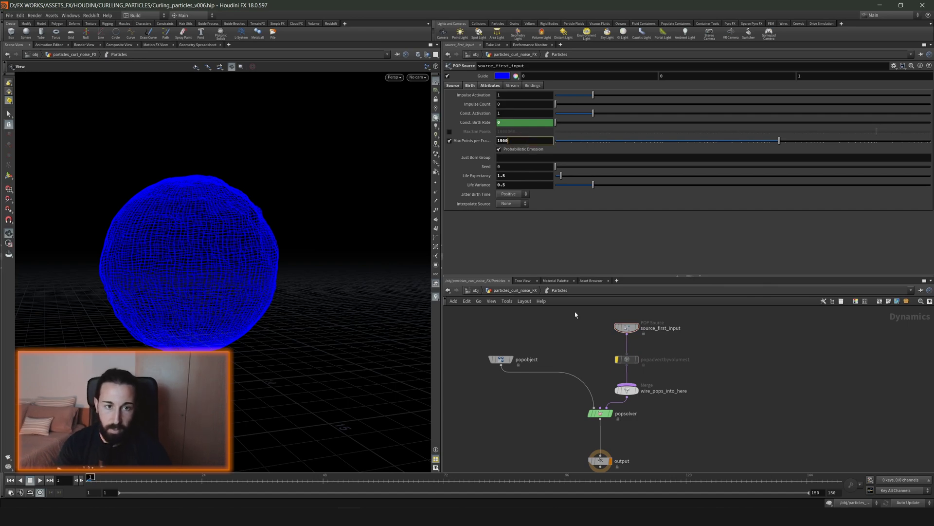
# Commit 1500 max points per frame, play the un-advected simulation, and rewind to frame 1
pyautogui.press('Return')
pyautogui.press('Up')
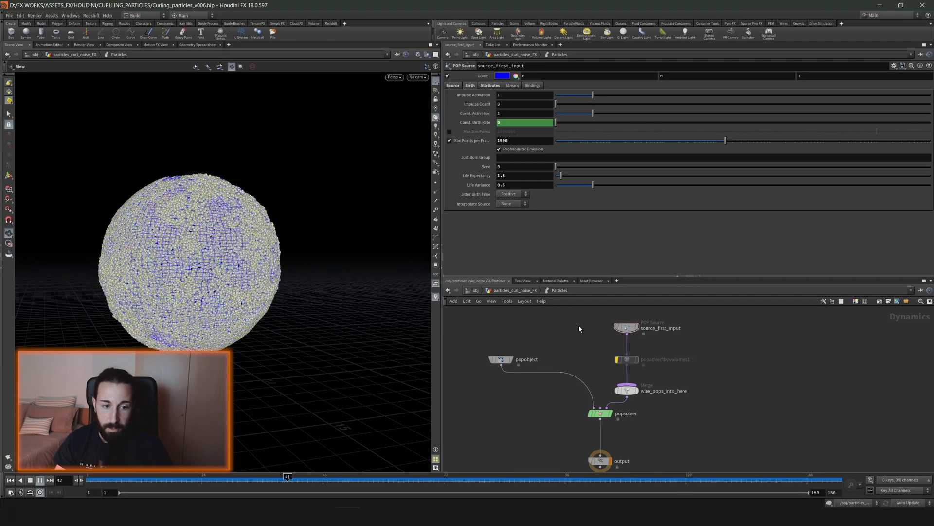
pyautogui.hotkey('ctrl', 'Up')
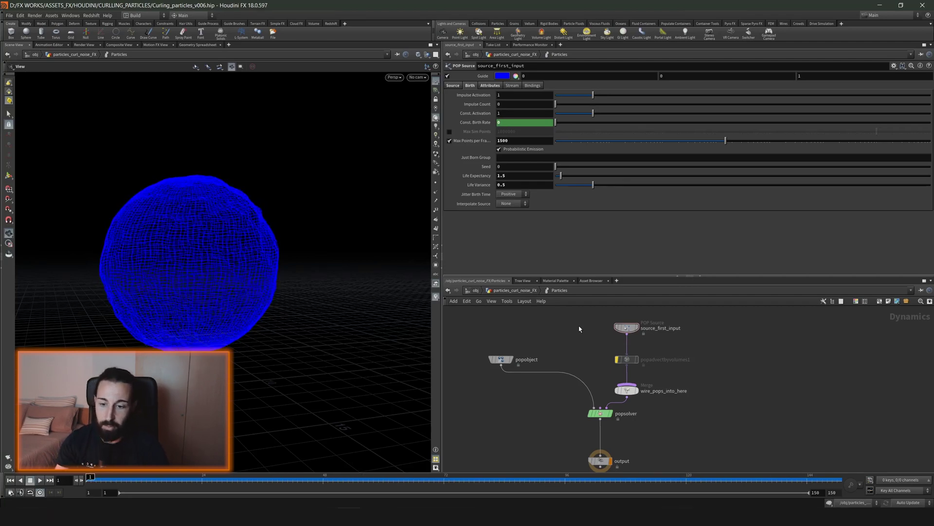
# Check popadvectbyvolumes1, keeping Second Context Geometry velocity source and Final Velocity update
pyautogui.click(627, 359)
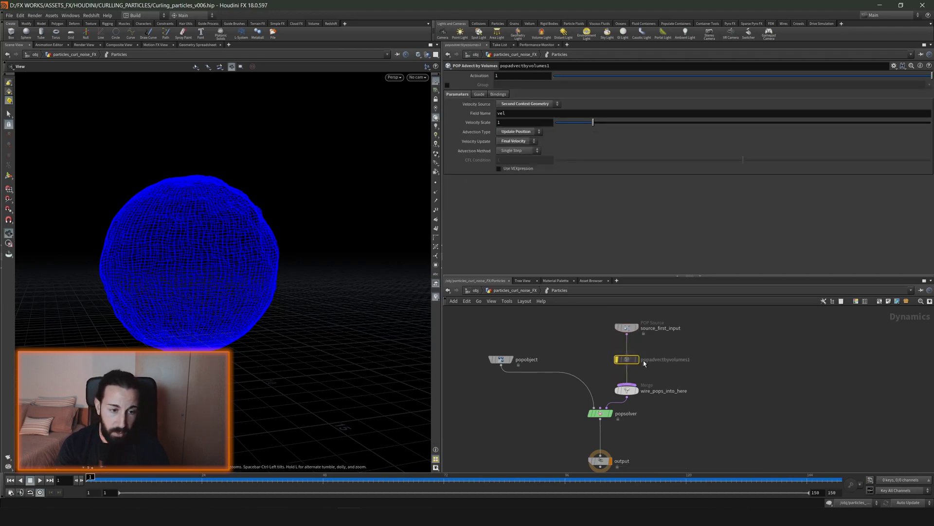
pyautogui.scroll(3, 644, 363)
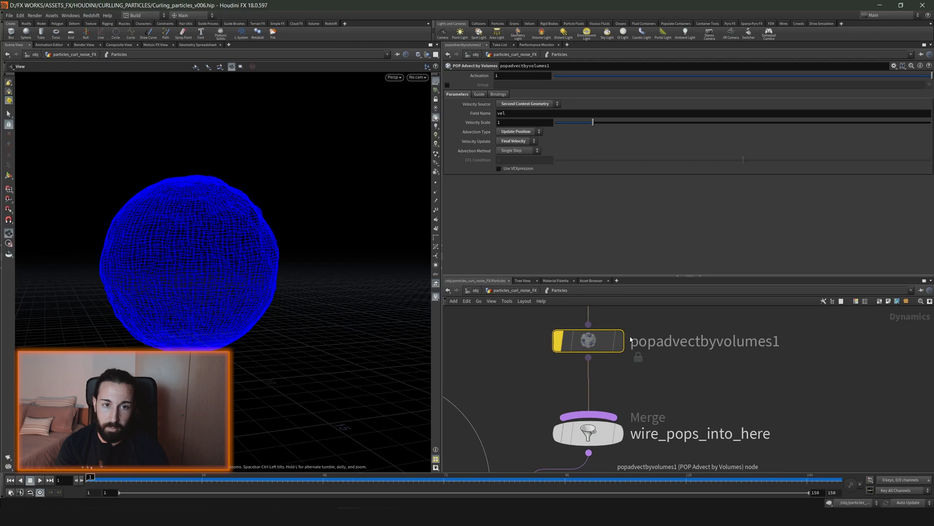
pyautogui.scroll(-3, 630, 339)
pyautogui.click(523, 105)
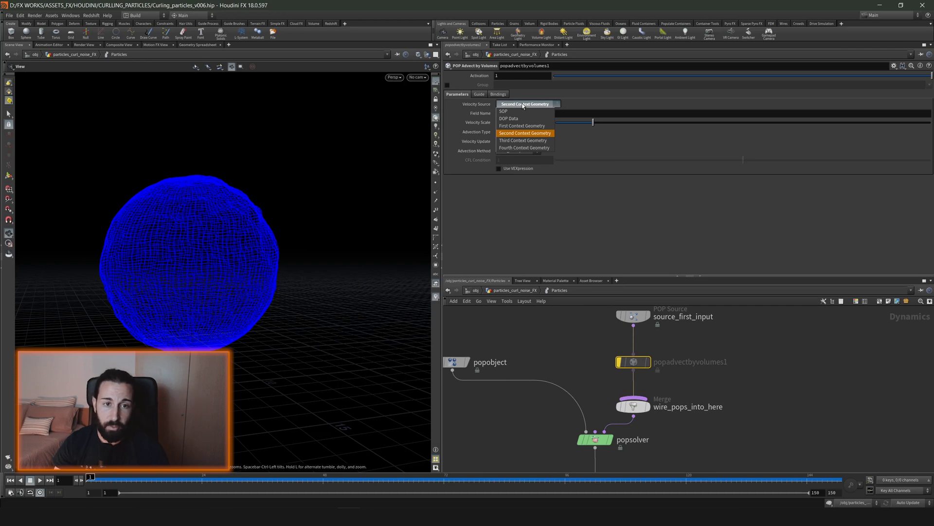
pyautogui.click(546, 361)
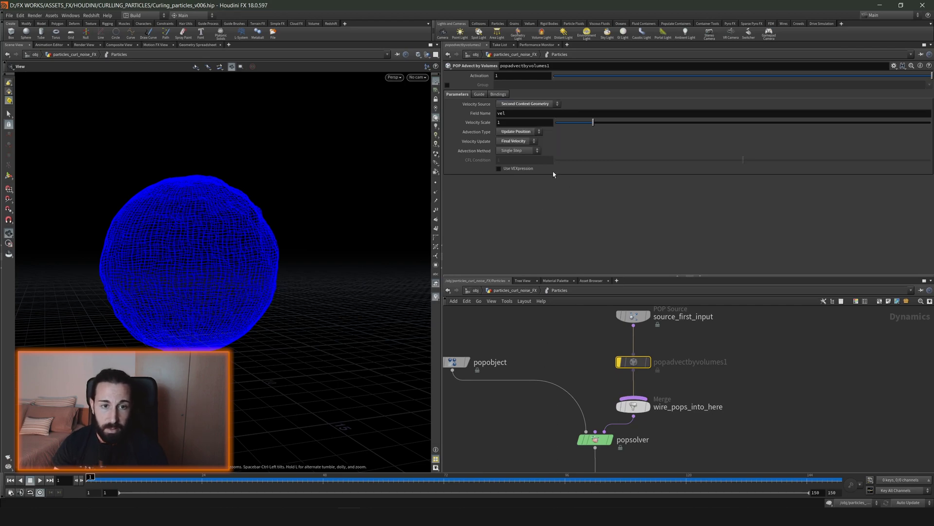
pyautogui.click(529, 142)
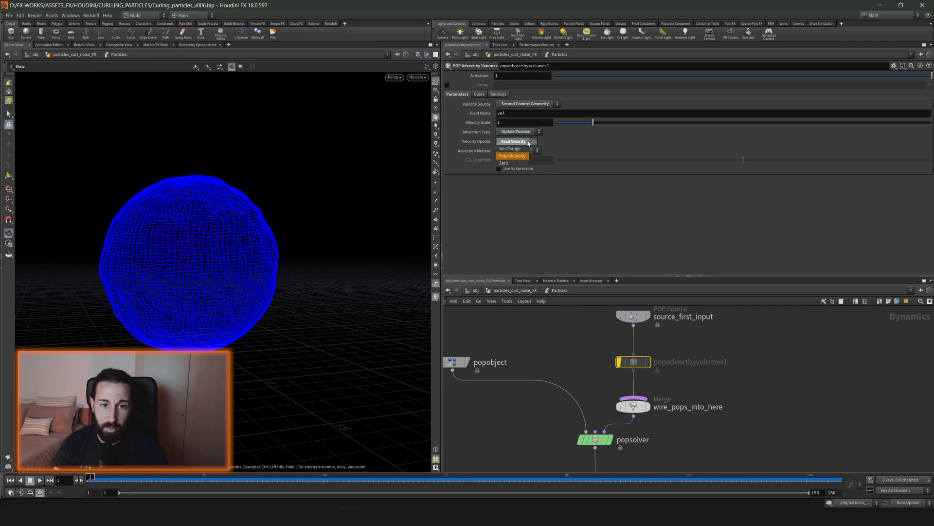
pyautogui.click(785, 352)
# Add a test popadvectbyvolumes2 set to Update Velocity, then delete it and reselect the original
pyautogui.press('Tab')
pyautogui.write('p')
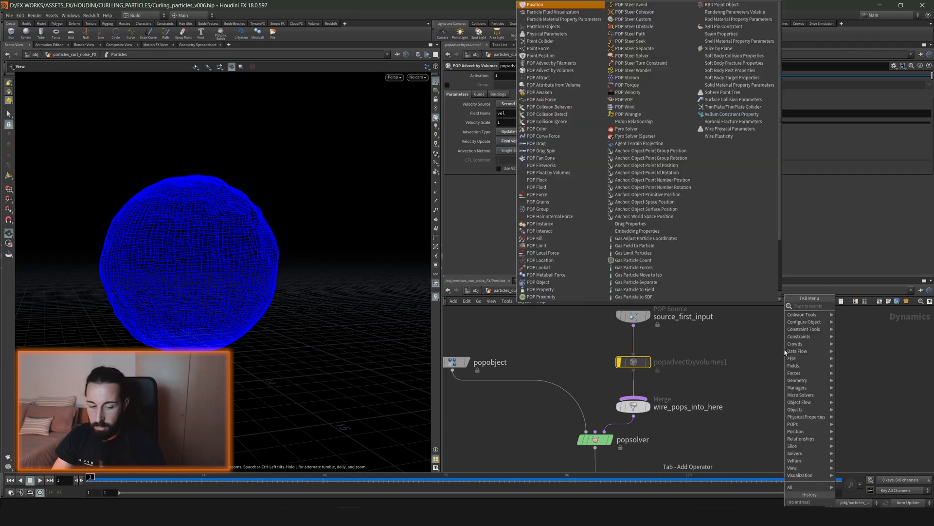
pyautogui.write('opadv')
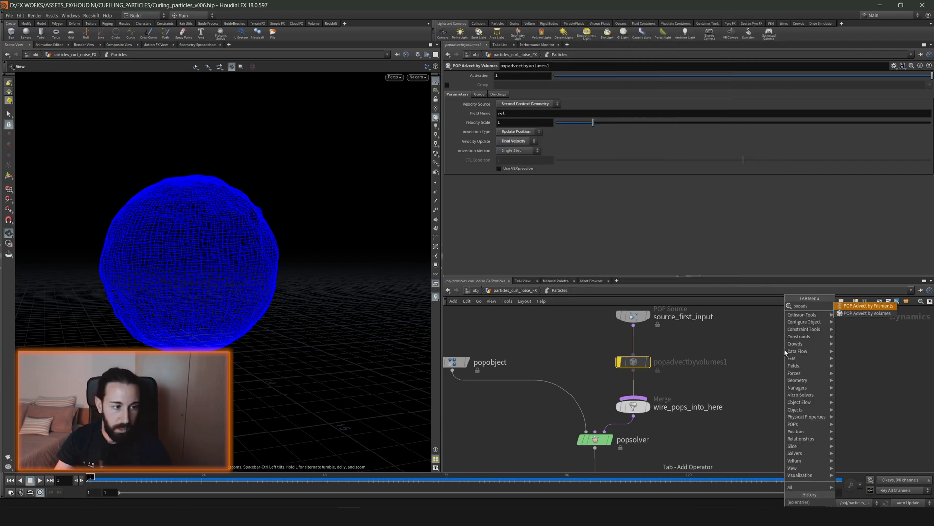
pyautogui.click(870, 313)
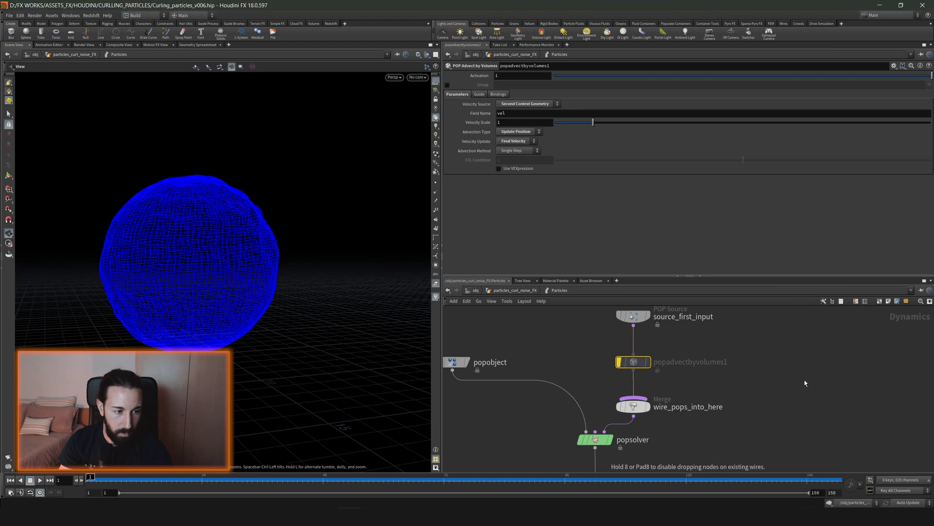
pyautogui.click(805, 380)
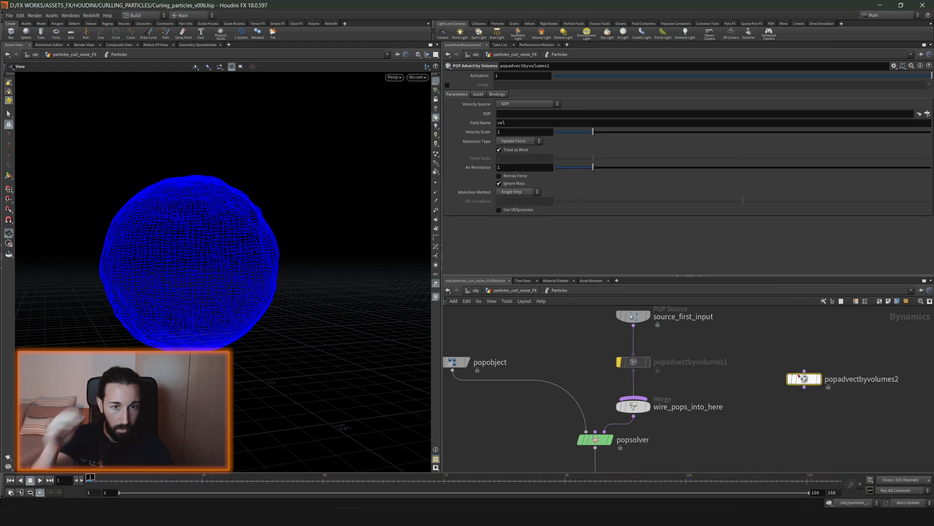
pyautogui.click(522, 143)
pyautogui.click(523, 155)
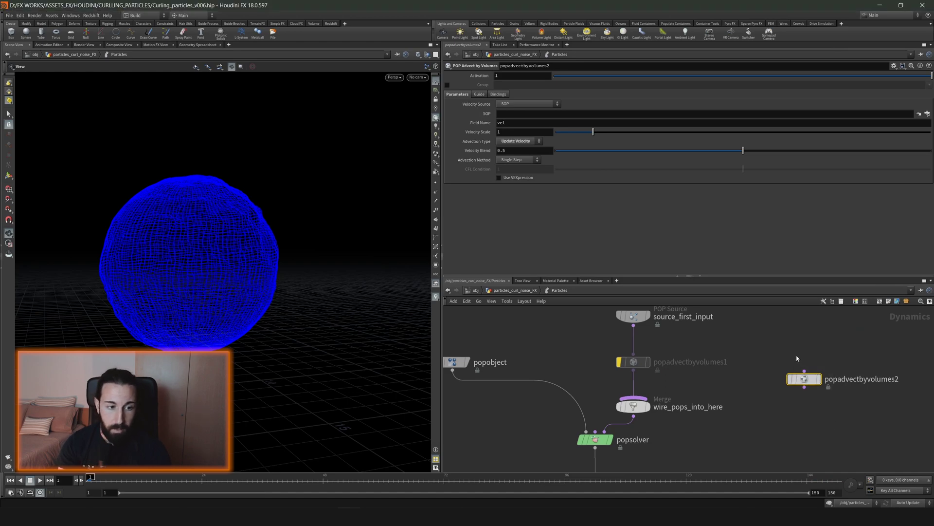
pyautogui.press('Delete')
pyautogui.click(633, 361)
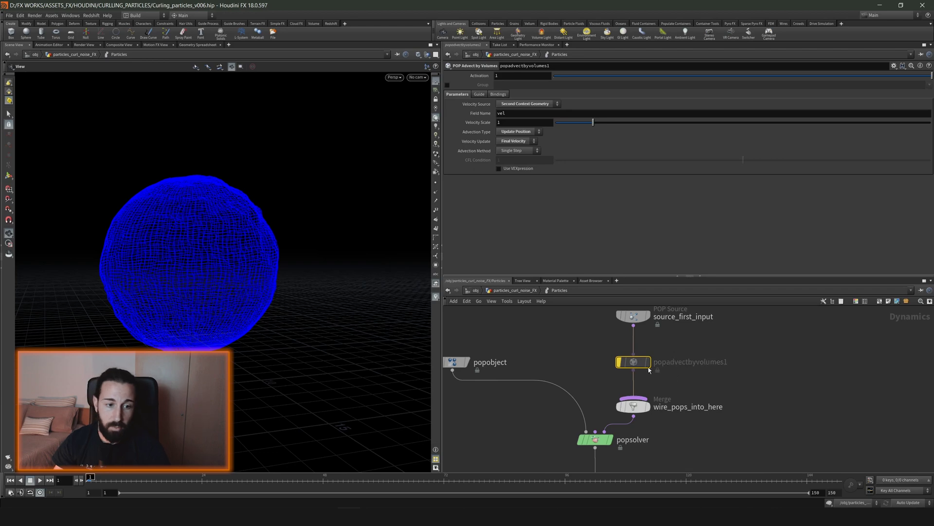
# Re-enable advection, play and scrub the simulation, then go up to particles_curl_noise_FX
pyautogui.click(620, 362)
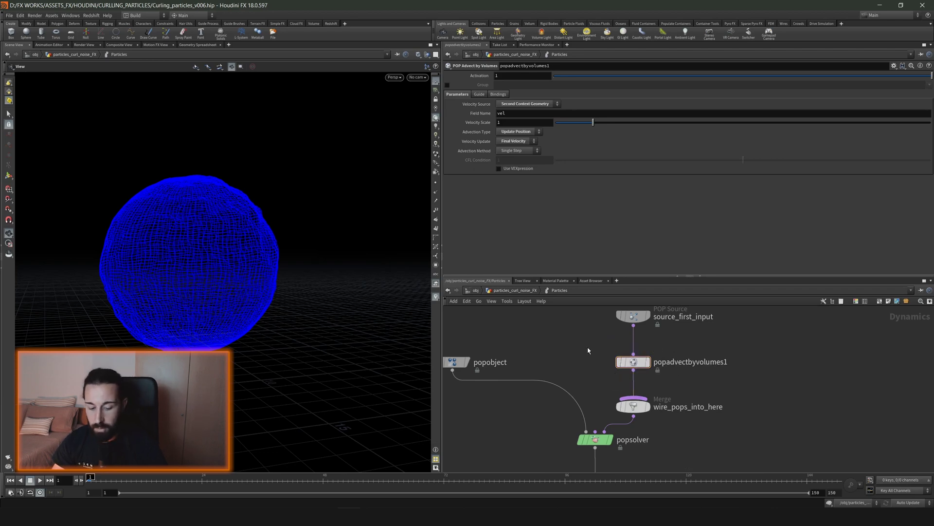
pyautogui.press('Up')
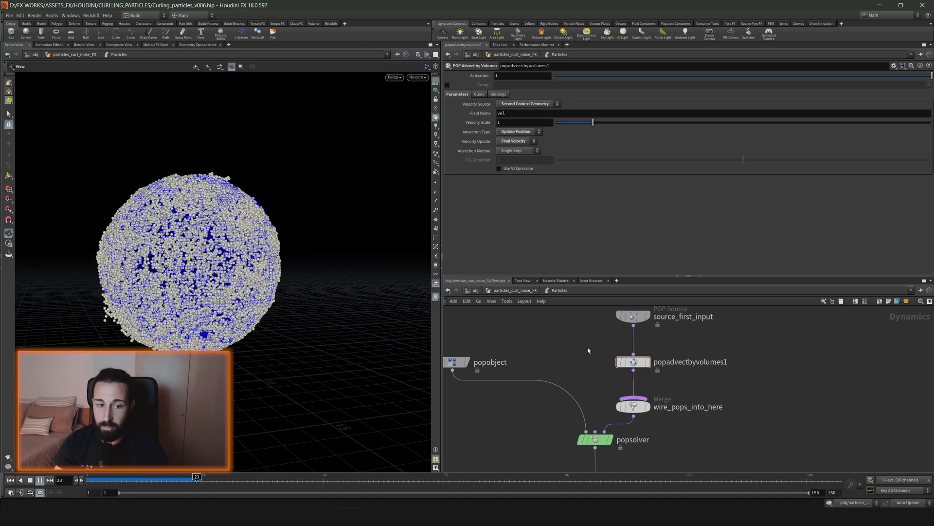
pyautogui.scroll(-3, 596, 405)
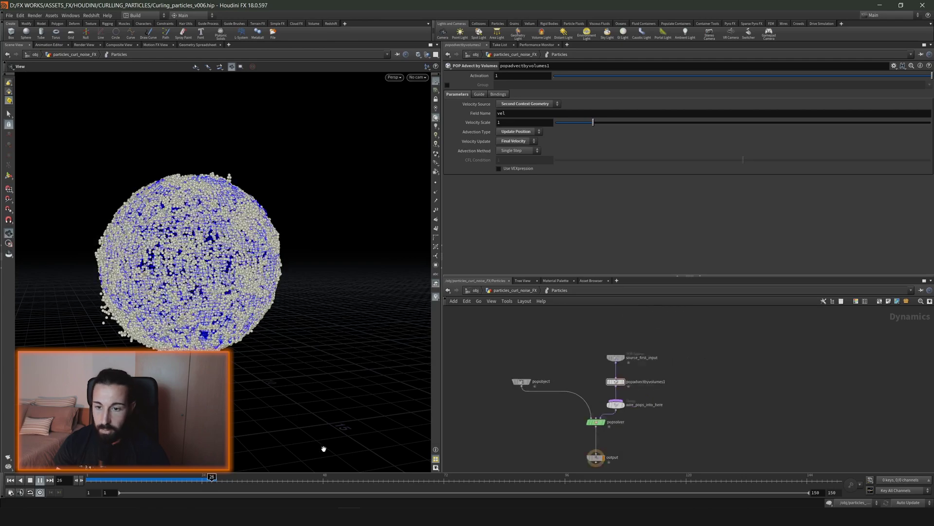
pyautogui.click(162, 479)
pyautogui.moveTo(148, 479)
pyautogui.mouseDown()
pyautogui.moveTo(103, 477)
pyautogui.moveTo(179, 478)
pyautogui.moveTo(156, 478)
pyautogui.mouseUp()
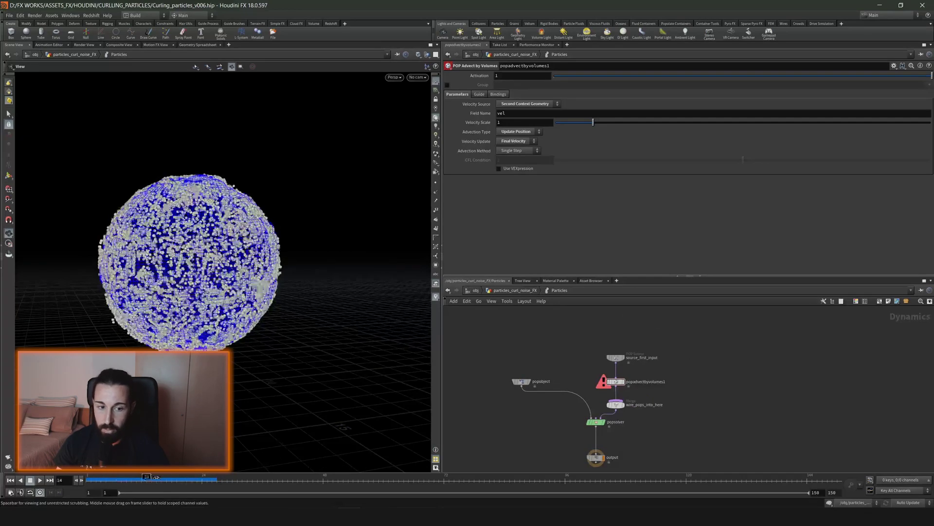
pyautogui.moveTo(525, 362); pyautogui.dragTo(545, 329, button='middle')
pyautogui.click(514, 290)
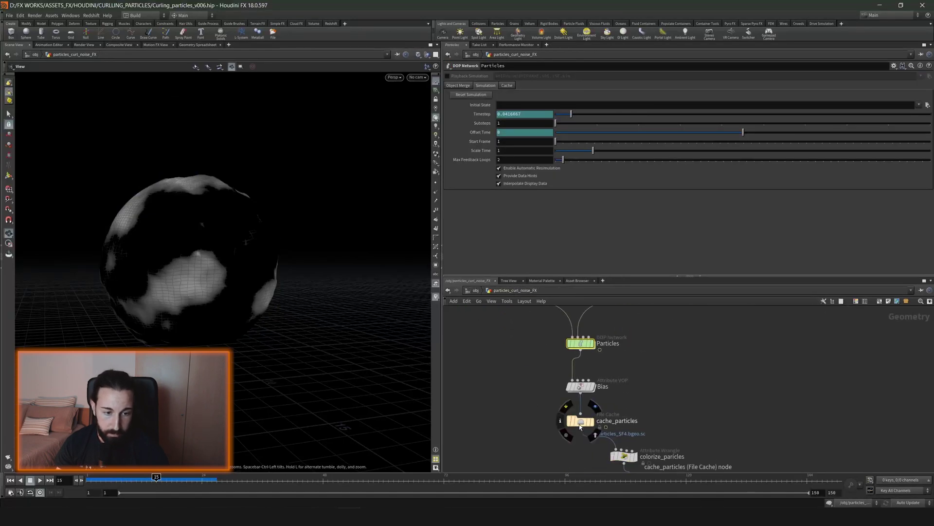
# Select cache_particles and play the cached particle animation from frame 1
pyautogui.click(579, 422)
pyautogui.hotkey('ctrl', 'Up')
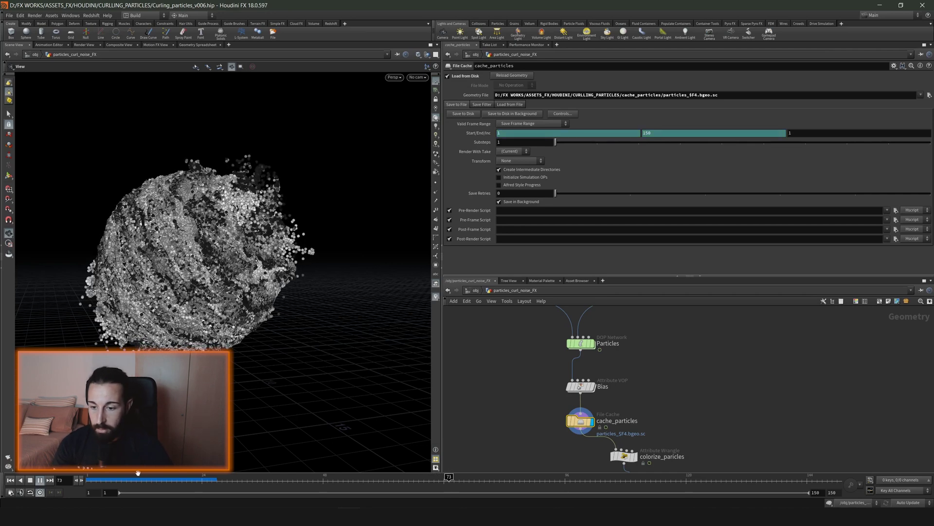
pyautogui.hotkey('ctrl', 'Up')
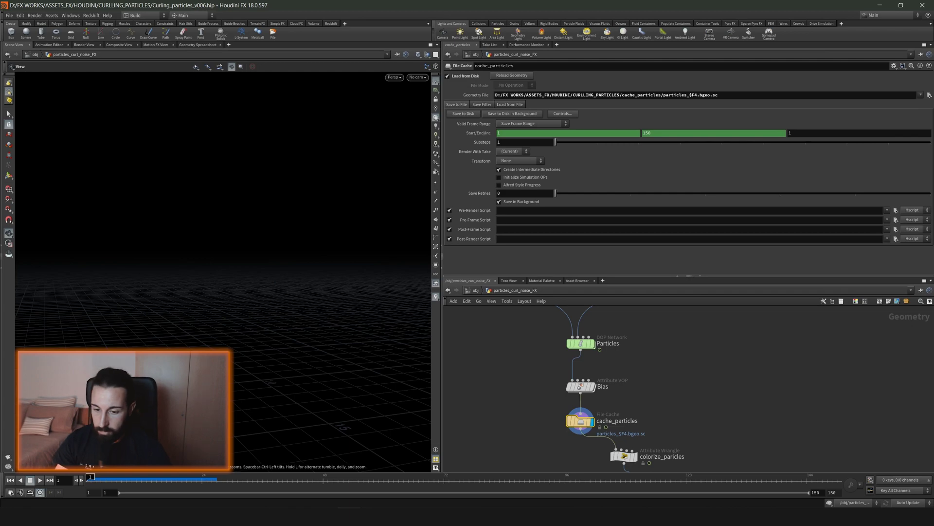
pyautogui.press('Up')
# In Display Options, show particles as Points with point size about 5.3, then close it
pyautogui.press('d')
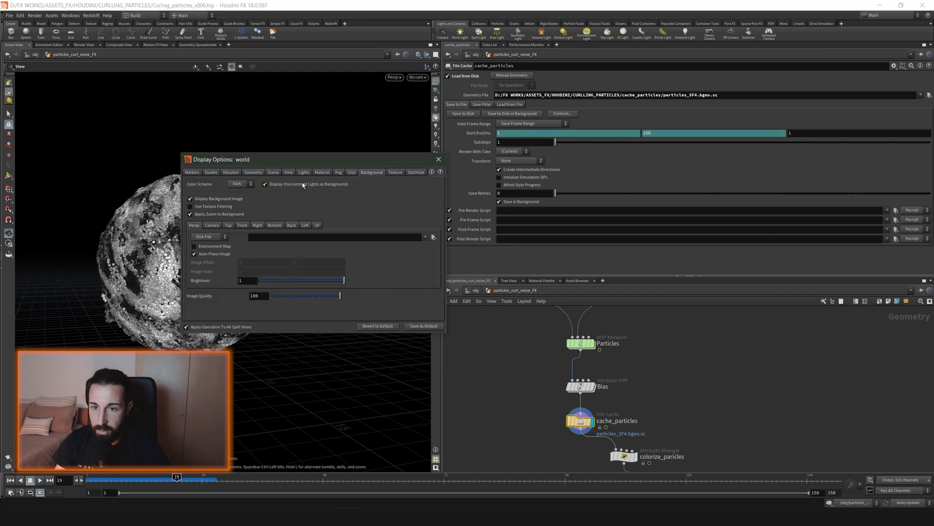
pyautogui.moveTo(324, 154); pyautogui.dragTo(568, 145)
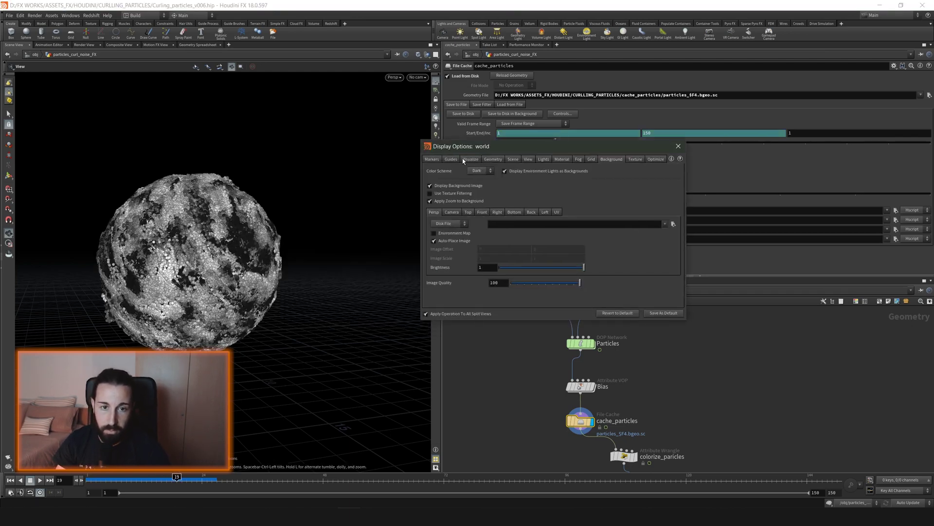
pyautogui.click(462, 159)
pyautogui.click(494, 160)
pyautogui.moveTo(502, 264); pyautogui.dragTo(505, 263)
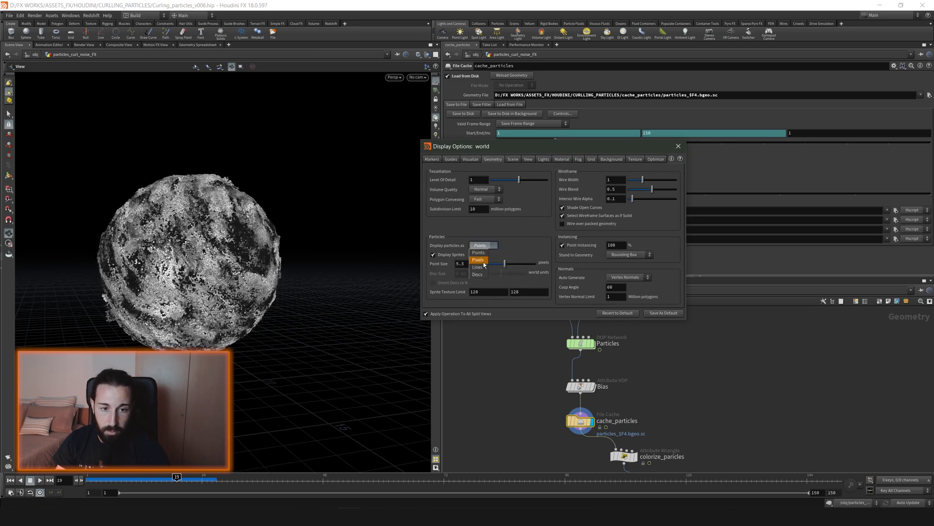
pyautogui.click(479, 260)
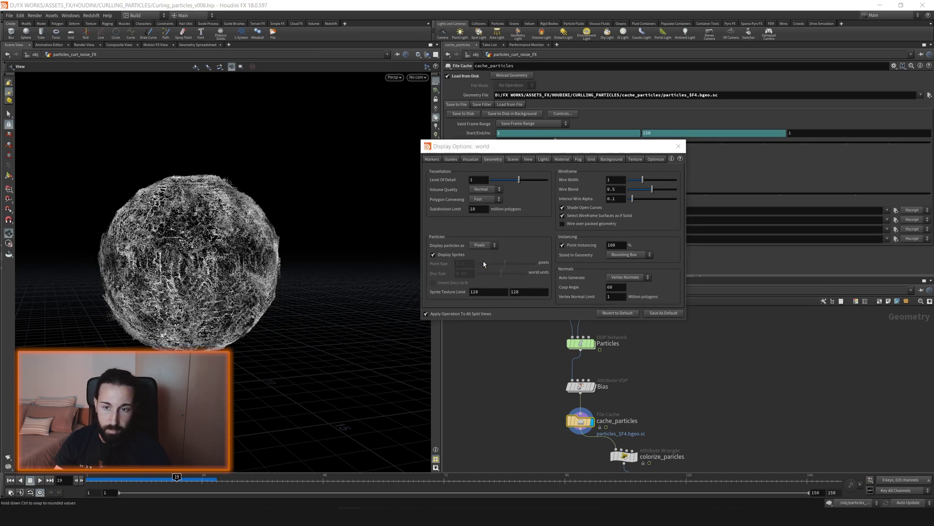
pyautogui.click(488, 247)
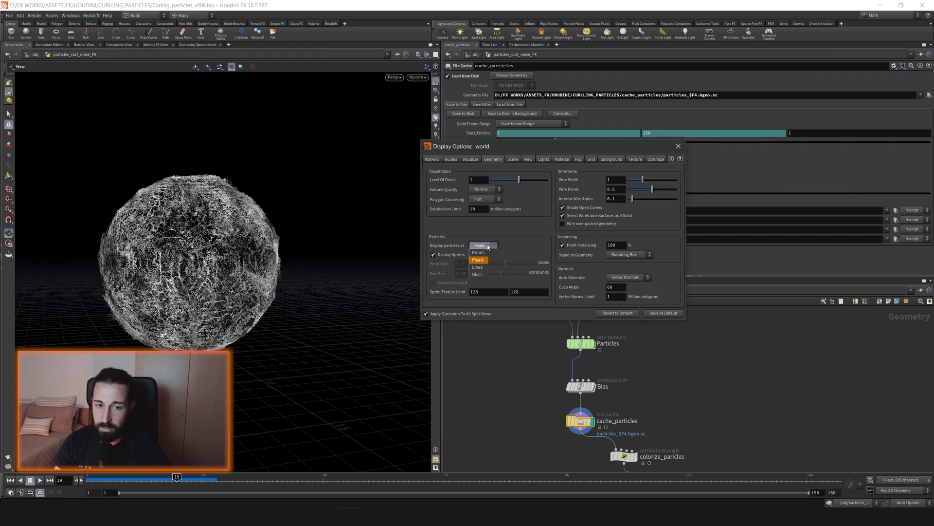
pyautogui.click(479, 253)
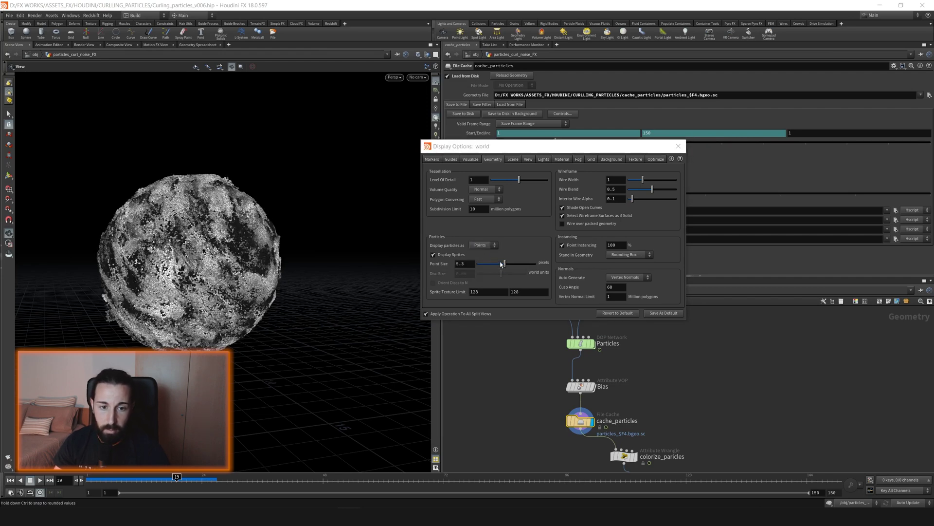
pyautogui.moveTo(505, 263); pyautogui.dragTo(502, 264)
pyautogui.click(678, 147)
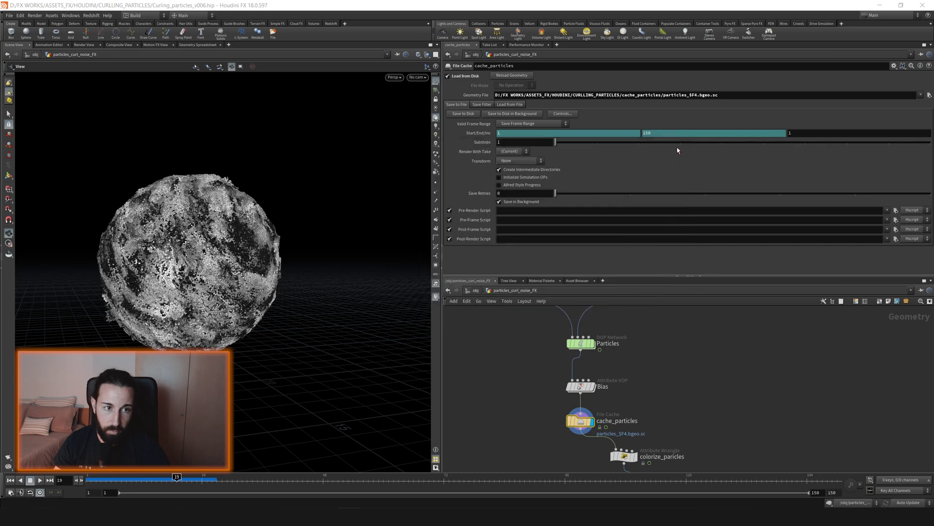
# Flipbook the particle animation at HDTV 1080 resolution and review it in MPlay
pyautogui.click(8, 457)
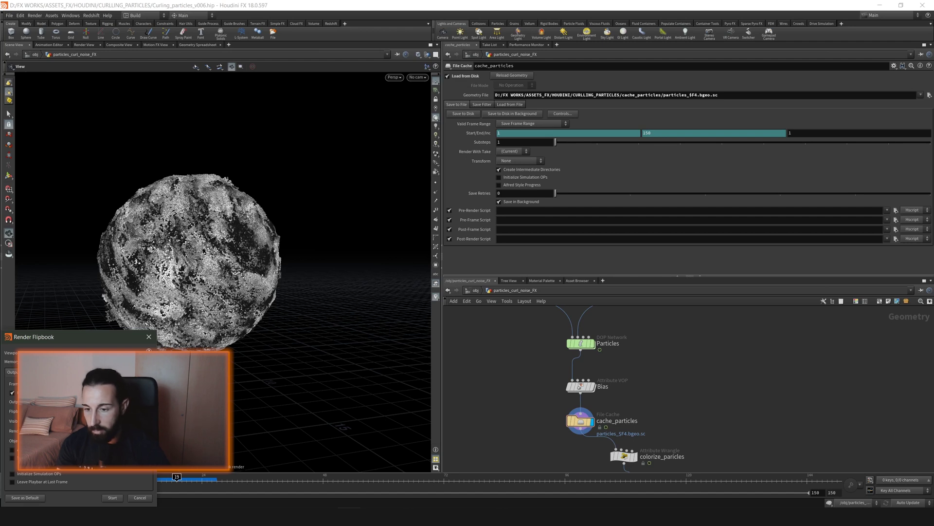
pyautogui.click(39, 372)
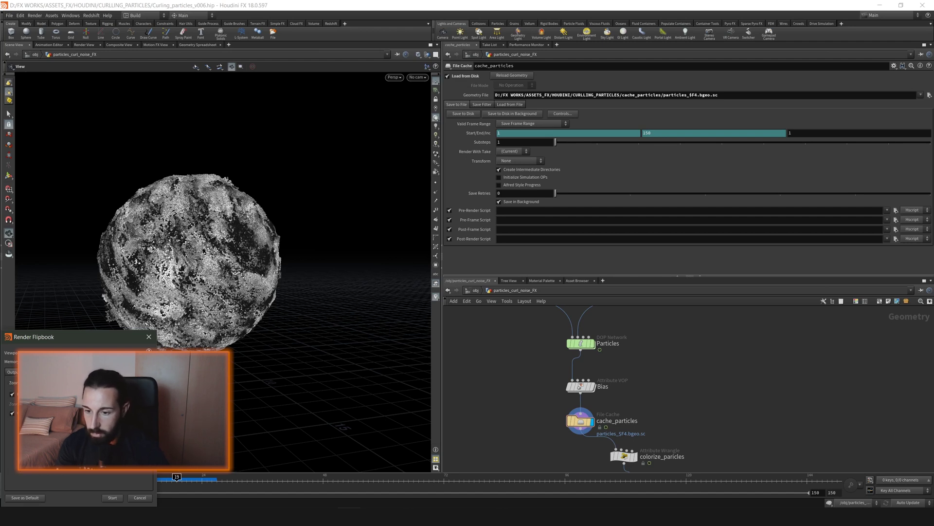
pyautogui.click(146, 382)
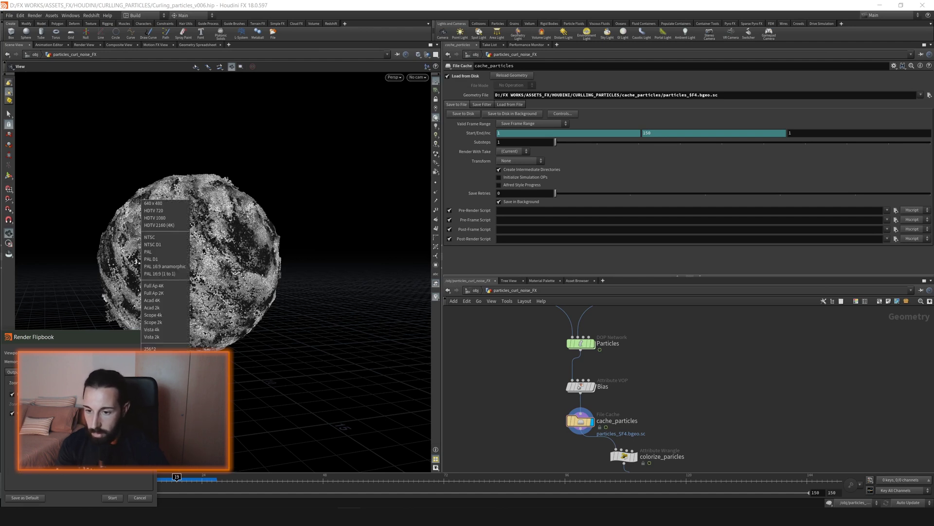
pyautogui.click(163, 218)
pyautogui.click(12, 373)
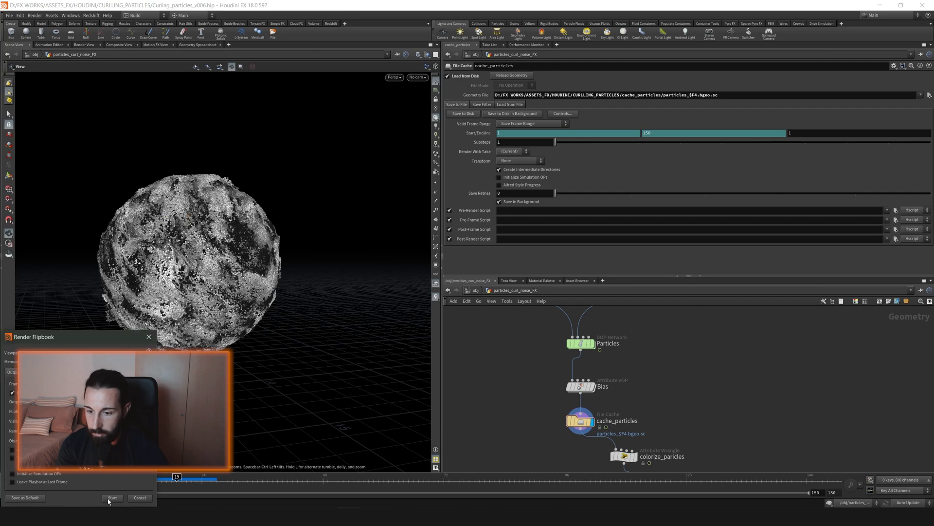
pyautogui.click(112, 498)
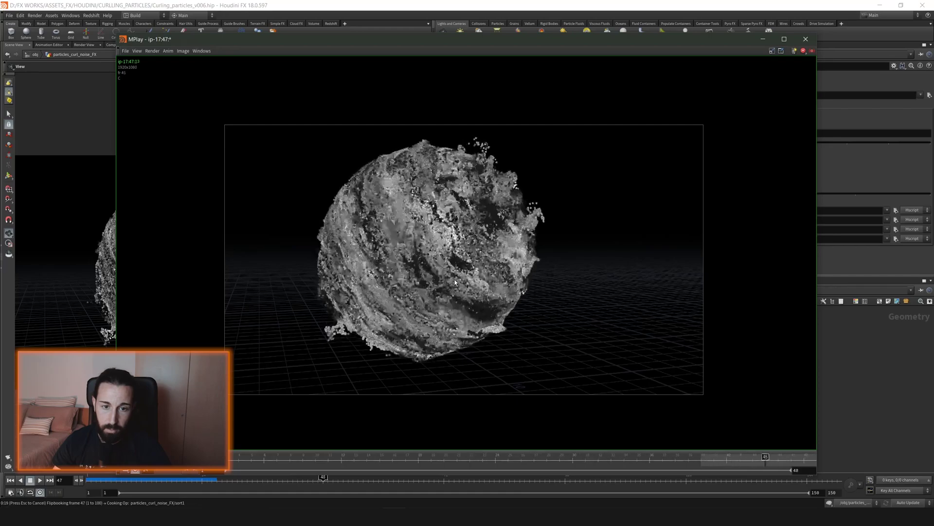
pyautogui.scroll(-1, 455, 282)
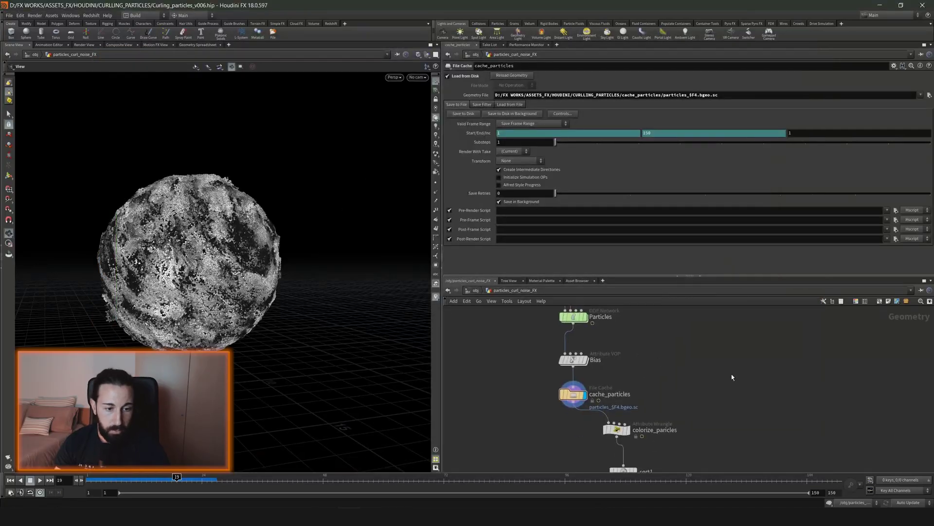
# Create a Color node fed by cache_particles and make it the displayed node
pyautogui.moveTo(641, 382); pyautogui.dragTo(703, 311, button='middle')
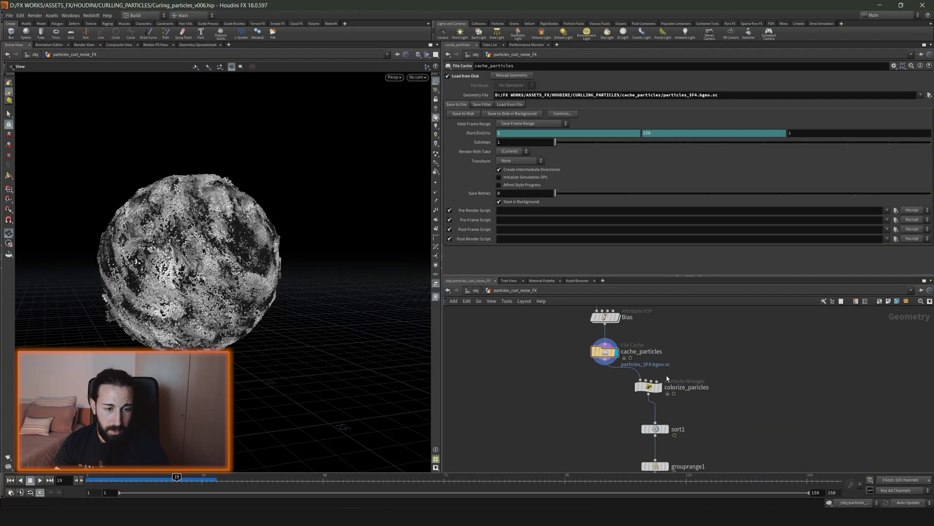
pyautogui.press('Tab')
pyautogui.write('null')
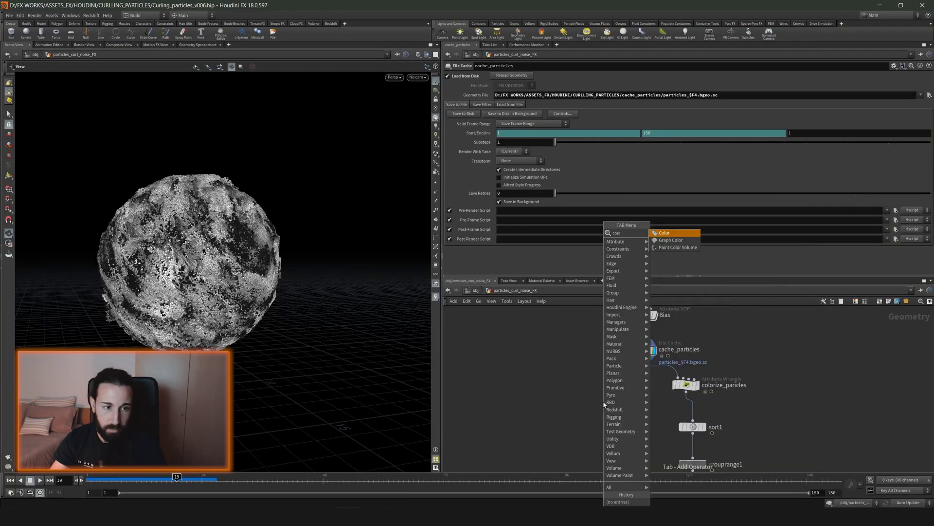
pyautogui.press('Return')
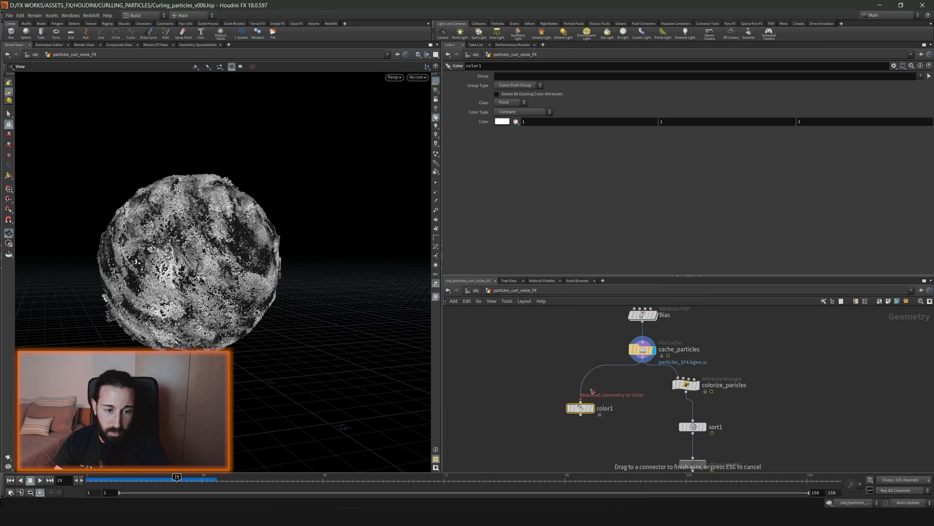
pyautogui.moveTo(634, 361); pyautogui.dragTo(581, 402)
pyautogui.click(586, 411)
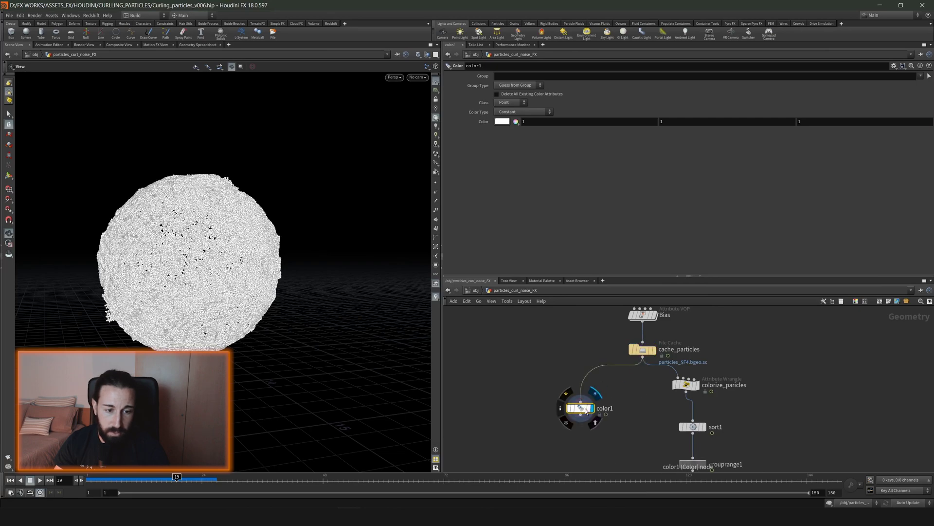
# Set Color Type to Ramp from Attribute, driven by the age attribute instead of velocity
pyautogui.click(524, 113)
pyautogui.click(529, 141)
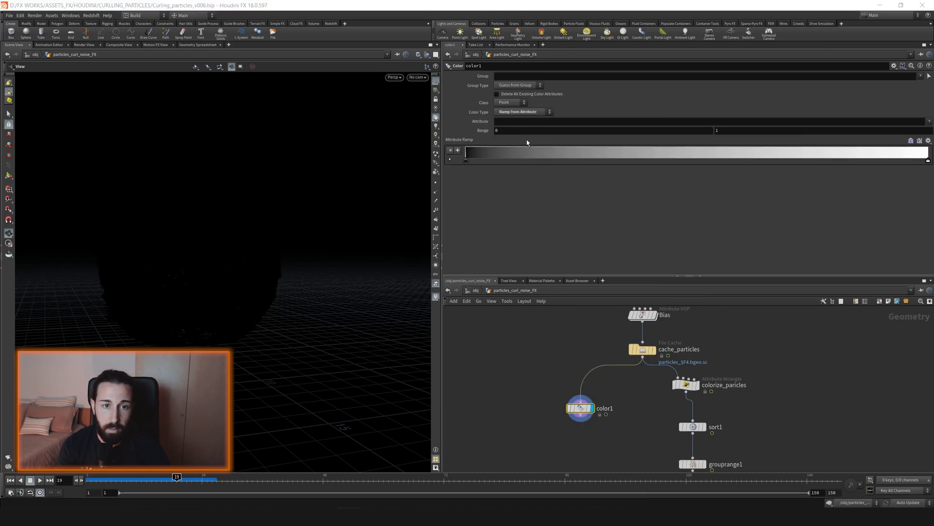
pyautogui.click(930, 122)
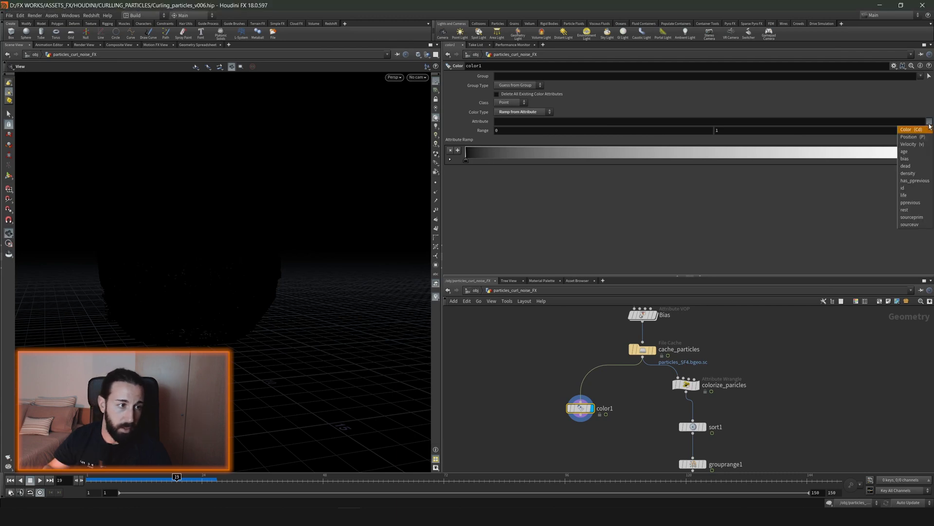
pyautogui.click(920, 144)
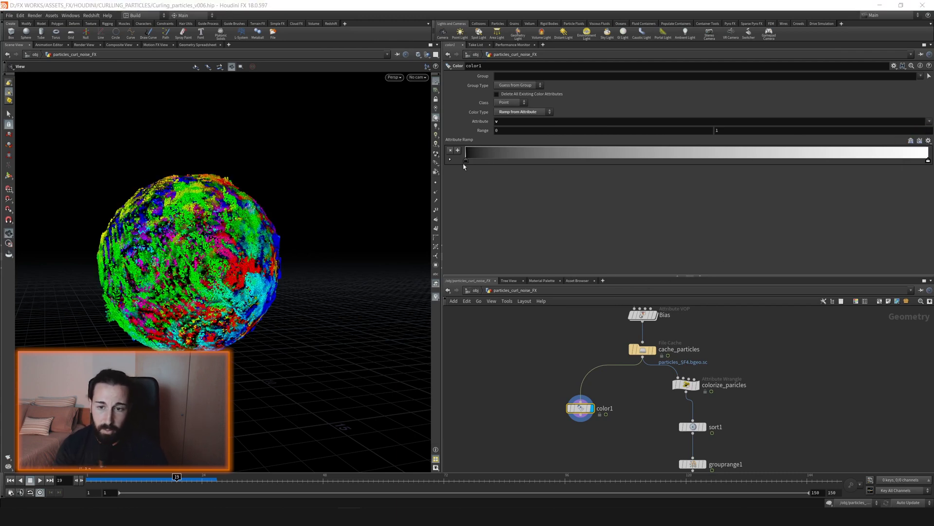
pyautogui.click(930, 122)
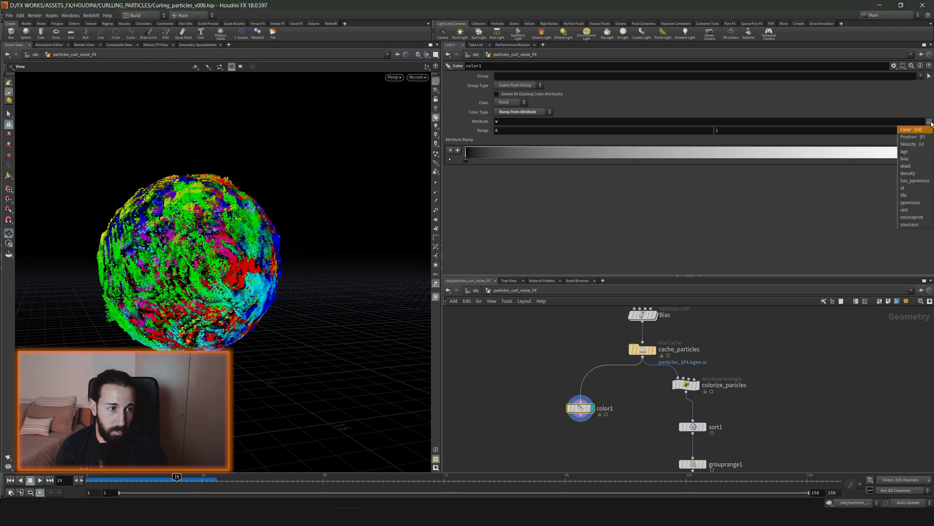
pyautogui.click(904, 151)
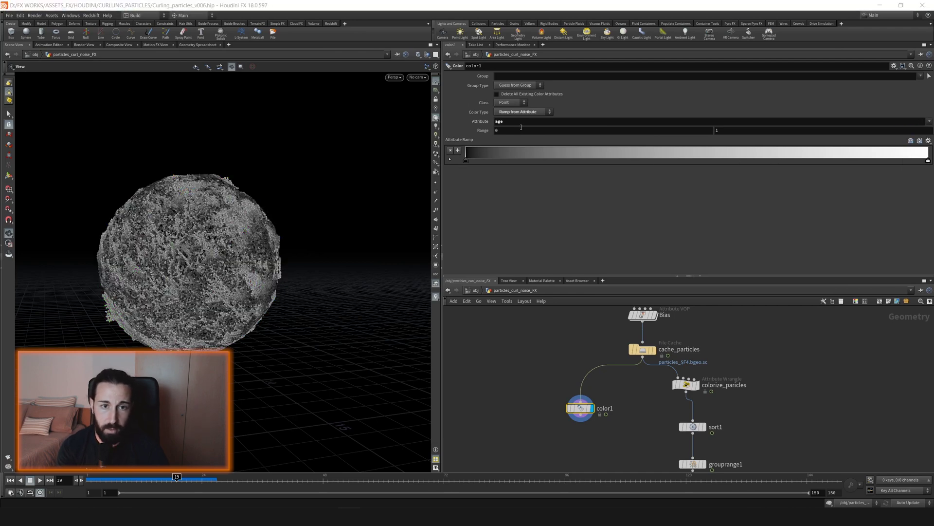
# Make the ramp's first key blue
pyautogui.doubleClick(468, 160)
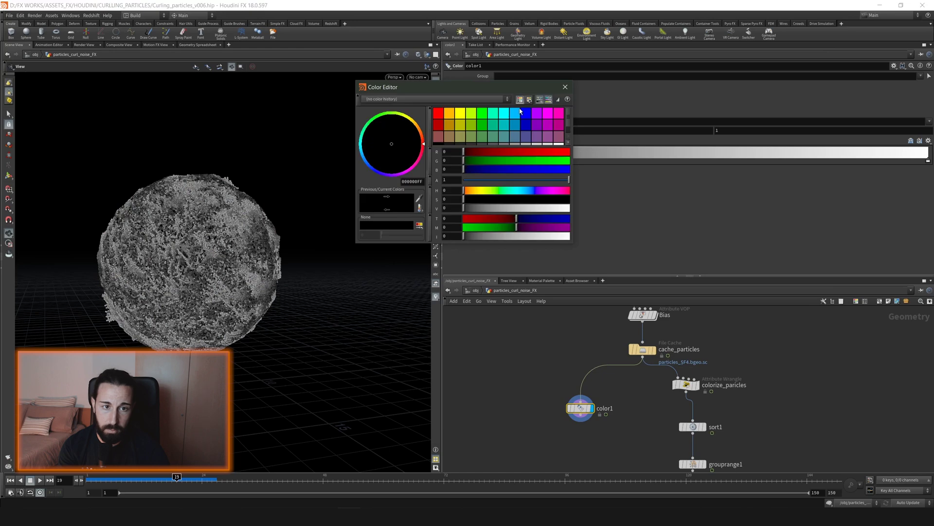
pyautogui.click(526, 114)
pyautogui.click(565, 88)
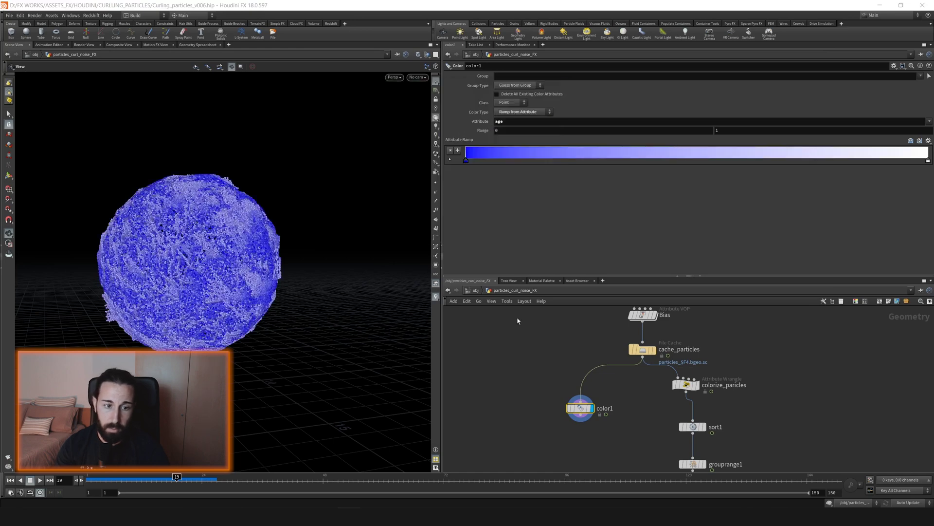
pyautogui.hotkey('ctrl', 'Up')
pyautogui.press('Up')
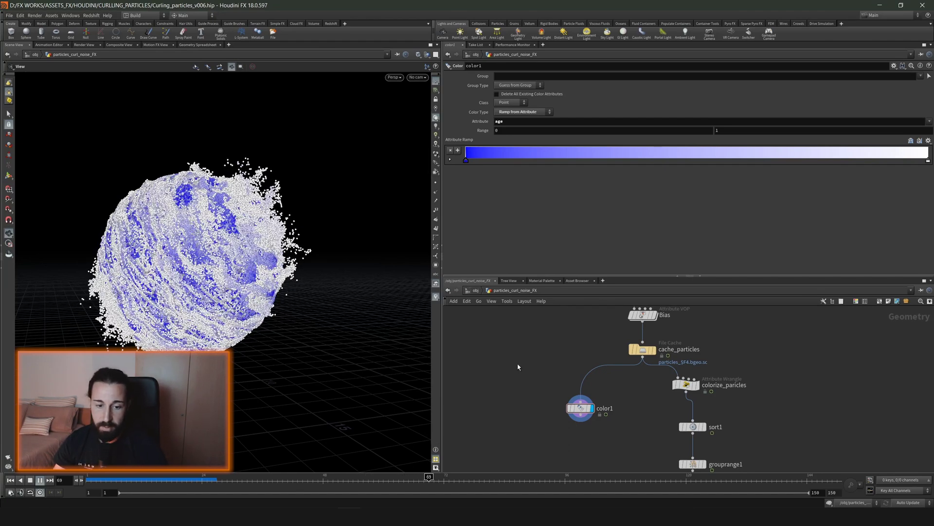
pyautogui.hotkey('ctrl', 'Up')
pyautogui.moveTo(132, 481); pyautogui.dragTo(208, 485)
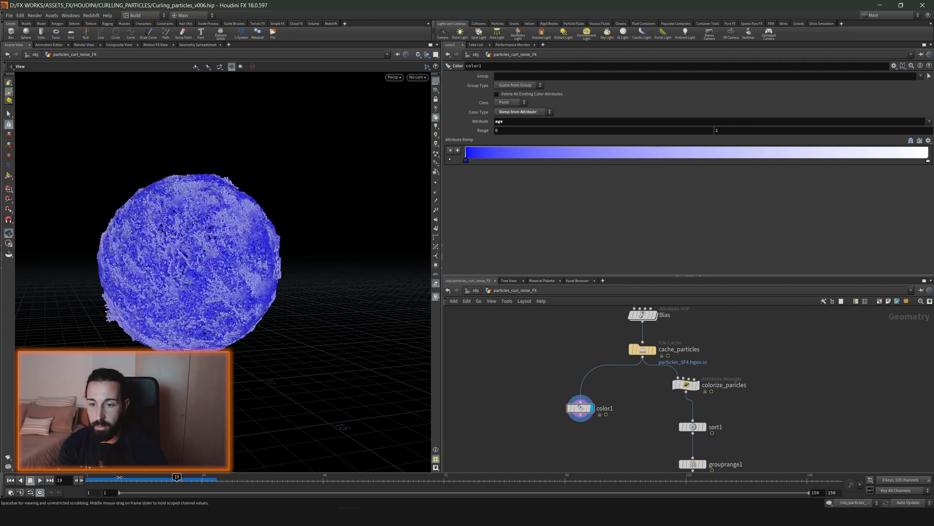